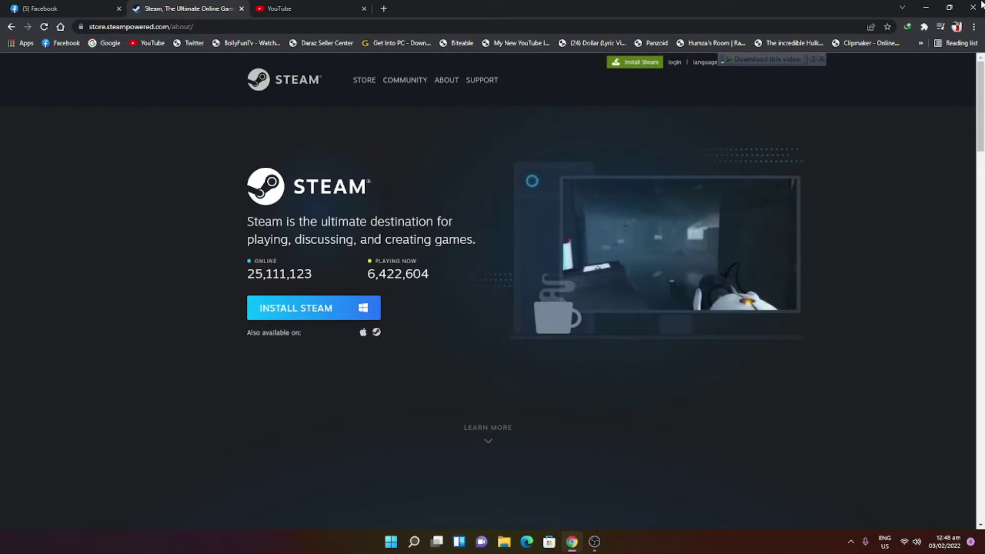
Step: Minimize the Chrome window showing the Steam website so the Windows desktop is visible
click(926, 7)
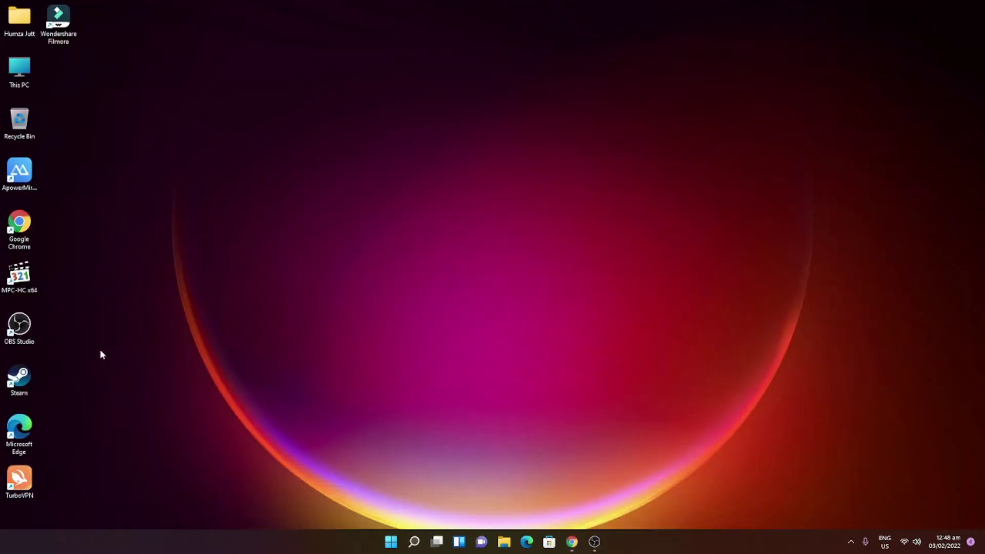
Step: Launch Steam from its desktop shortcut and choose CREATE NEW ACCOUNT in the login dialog
click(33, 382)
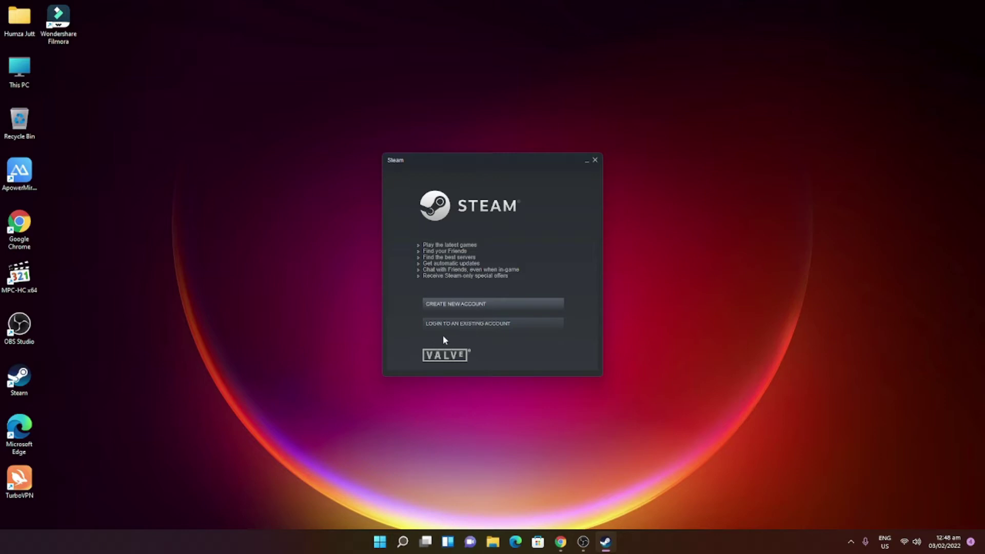
click(447, 308)
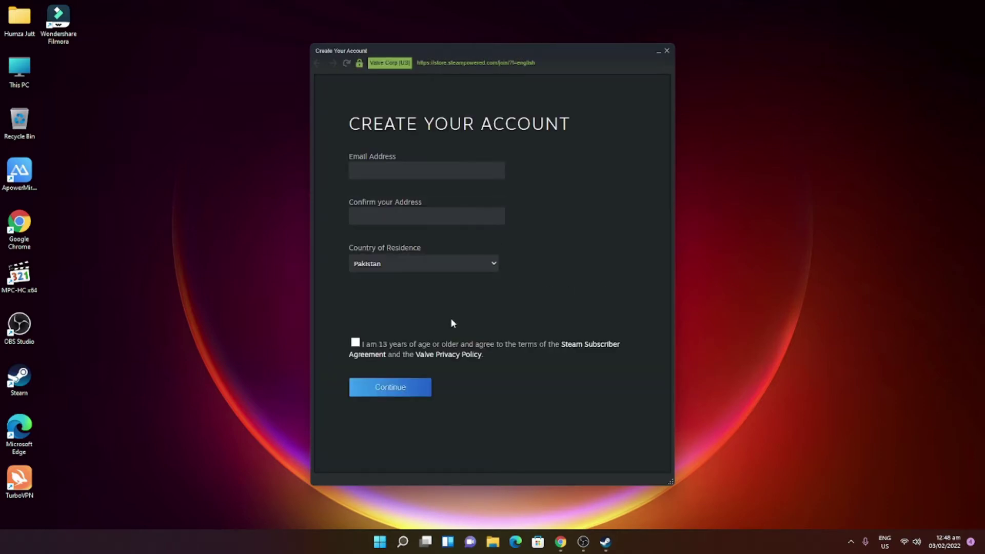
Step: Enter the account e-mail address in the Email field and paste it into Confirm
click(411, 173)
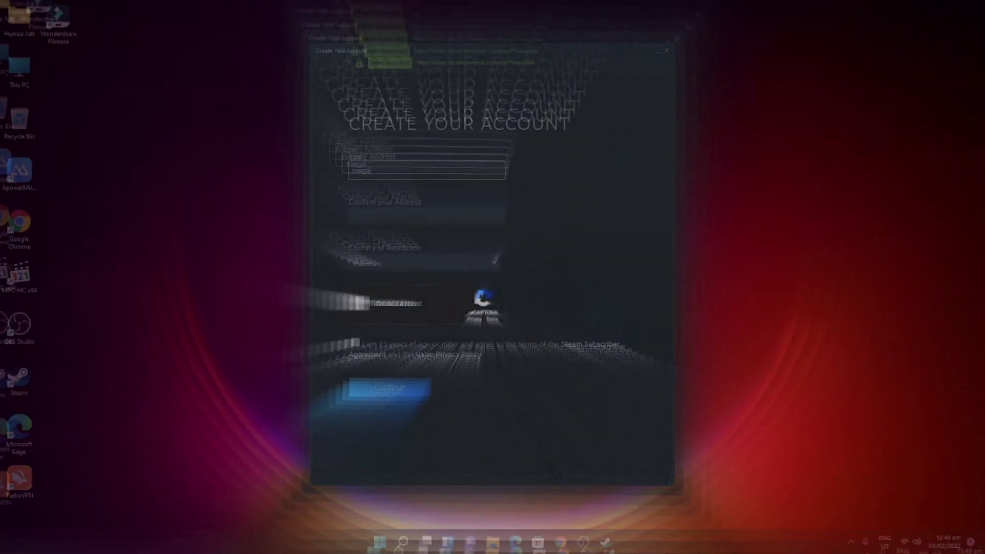
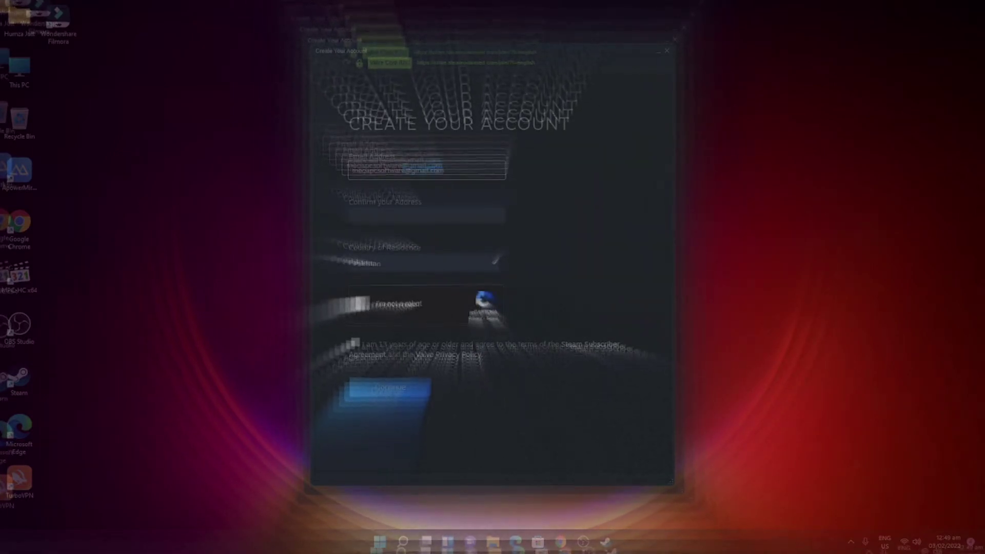
click(394, 211)
key(ctrl+v)
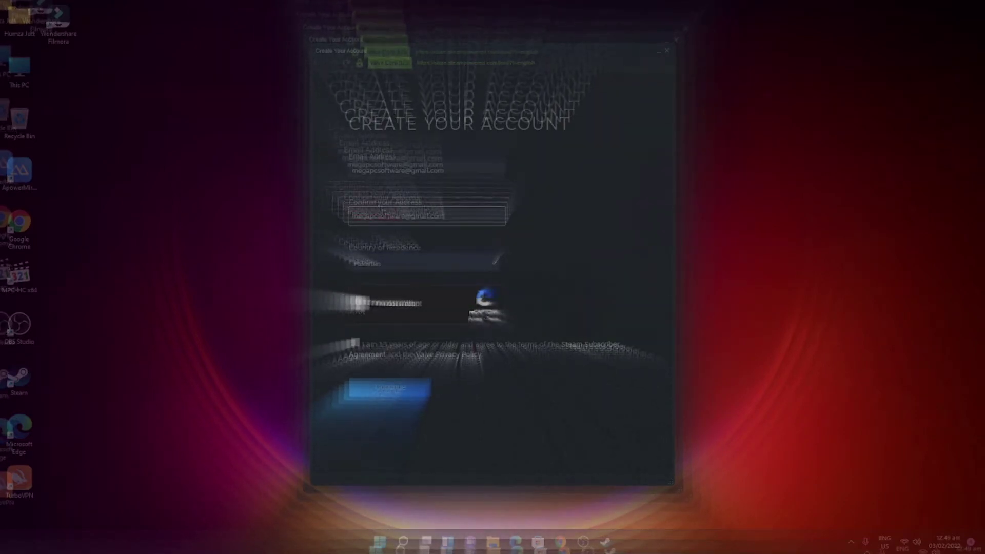
Step: Solve the bridge-image captcha, accept the age and terms agreement, submit, and return to the browser
click(362, 305)
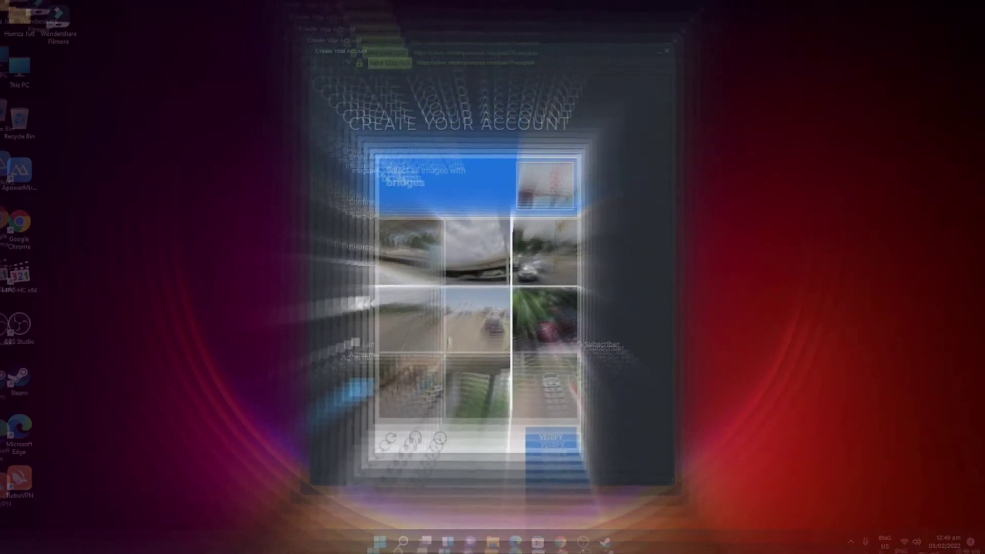
click(471, 373)
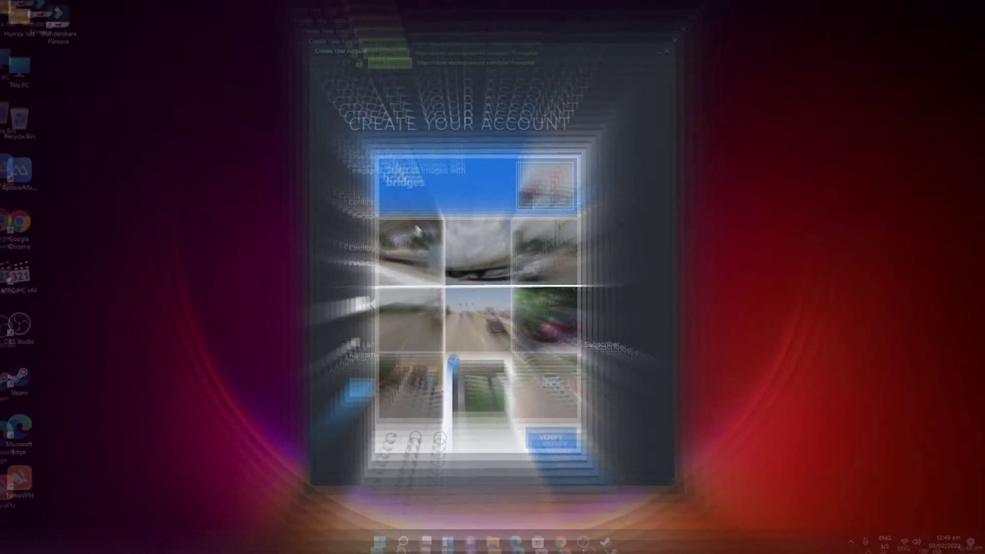
click(410, 251)
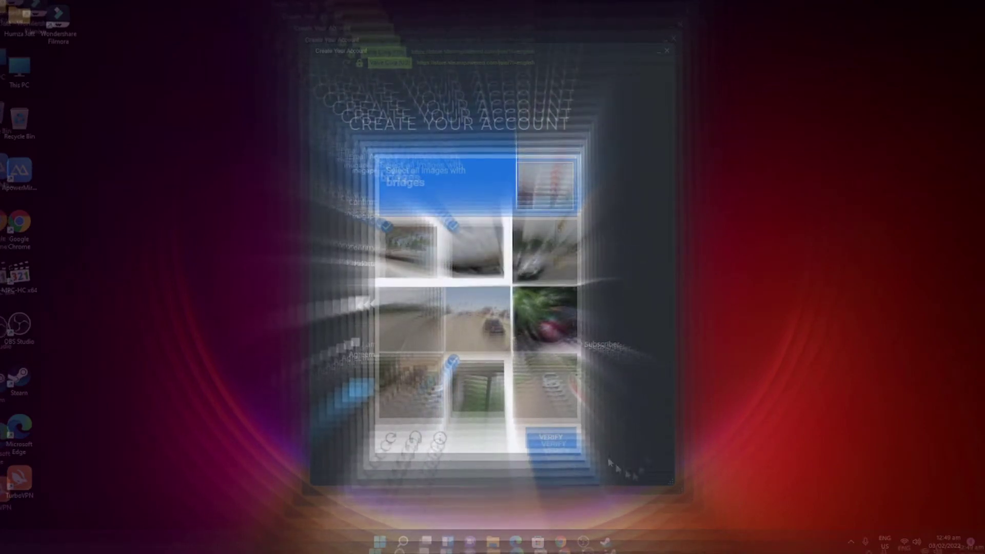
click(550, 440)
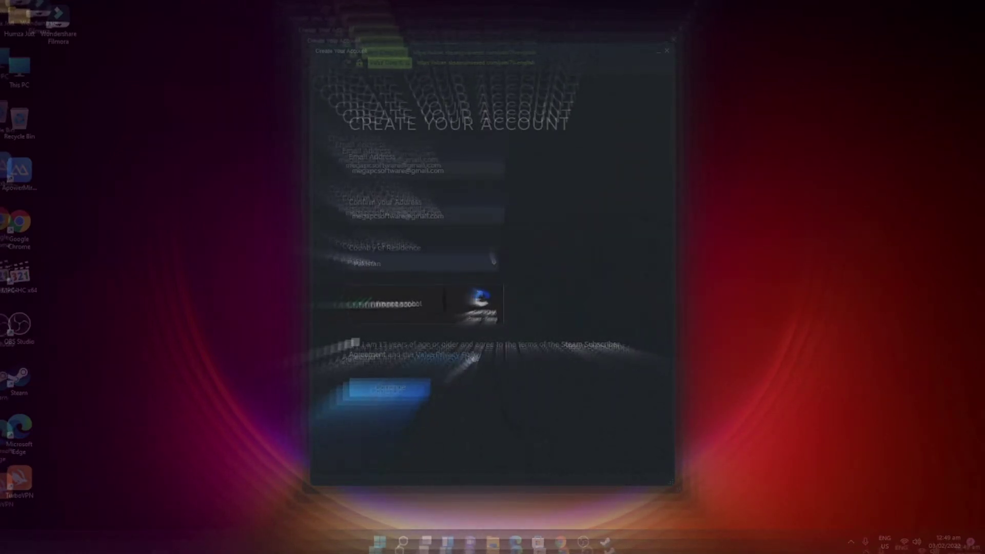
click(355, 345)
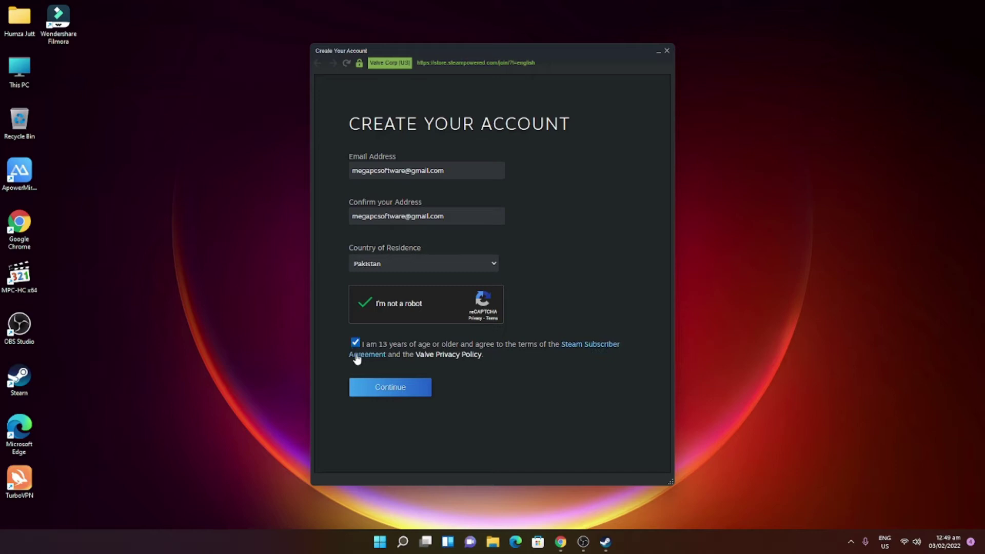
click(359, 389)
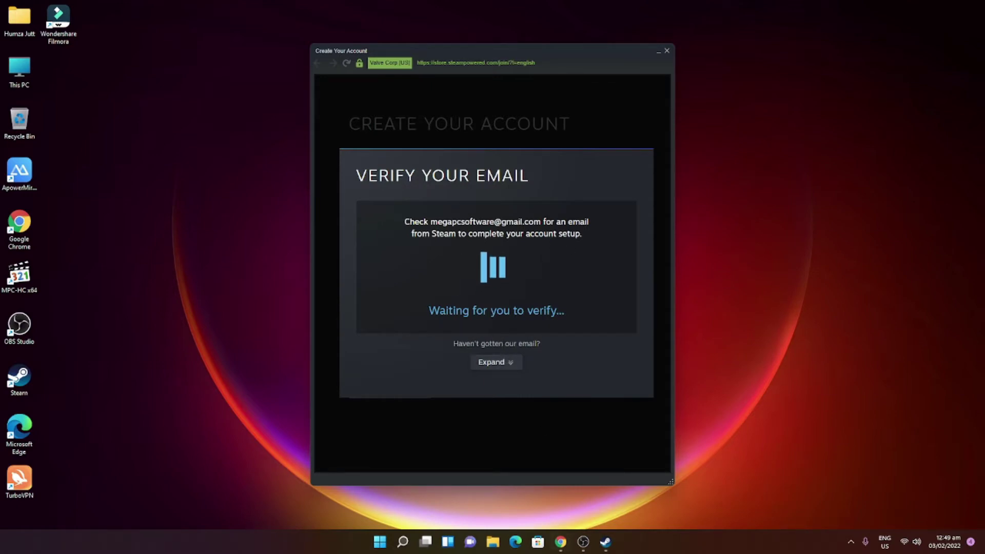
click(561, 541)
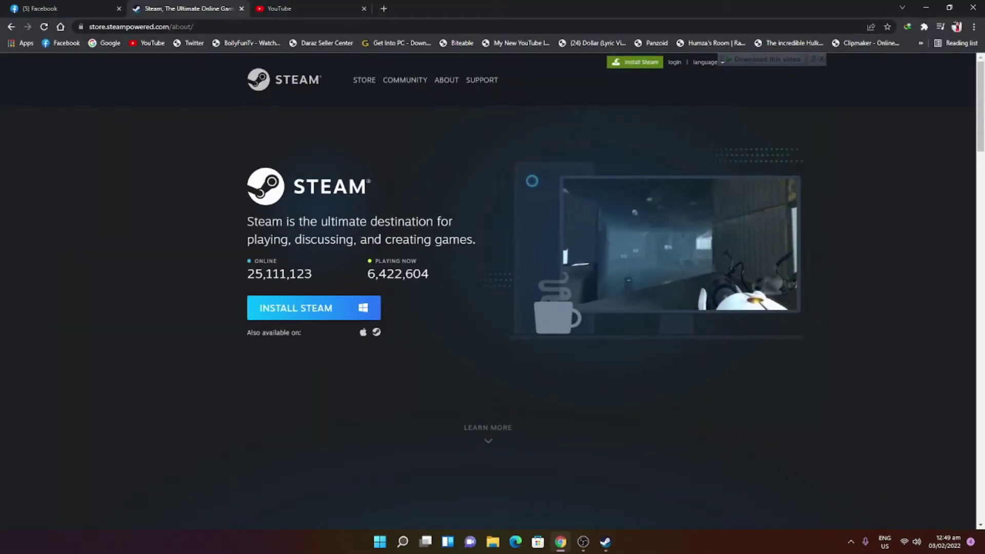
Step: Open Gmail in a new browser tab via the Google homepage
click(384, 8)
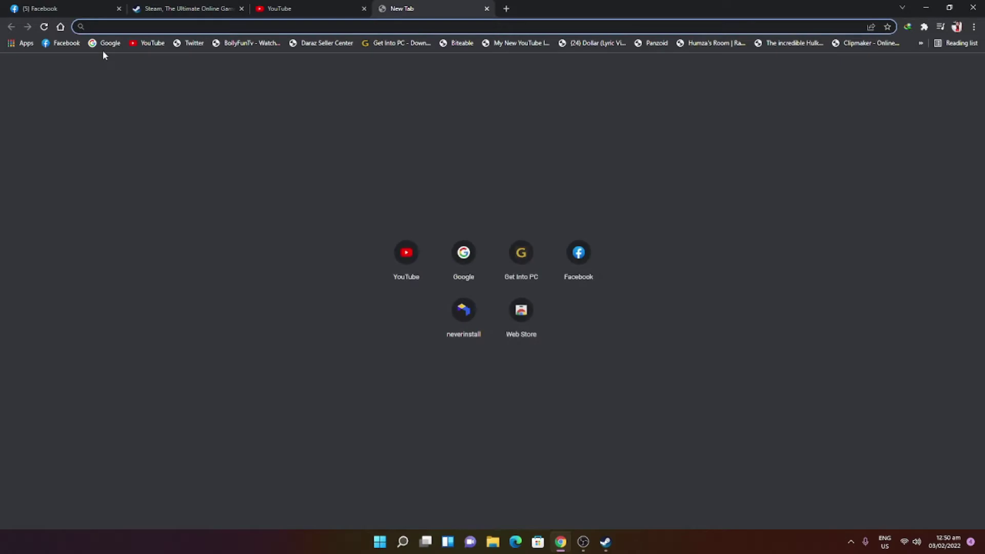
click(104, 45)
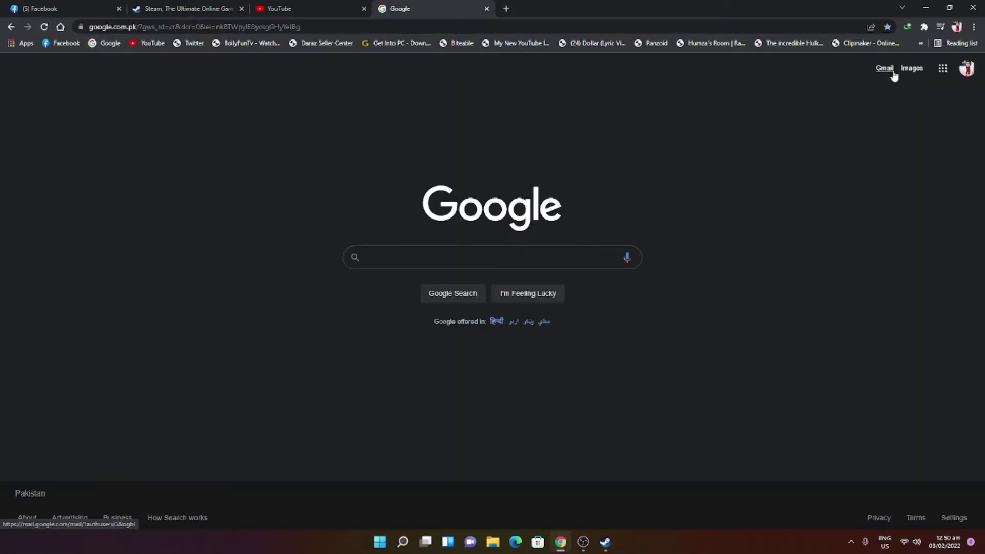
click(892, 74)
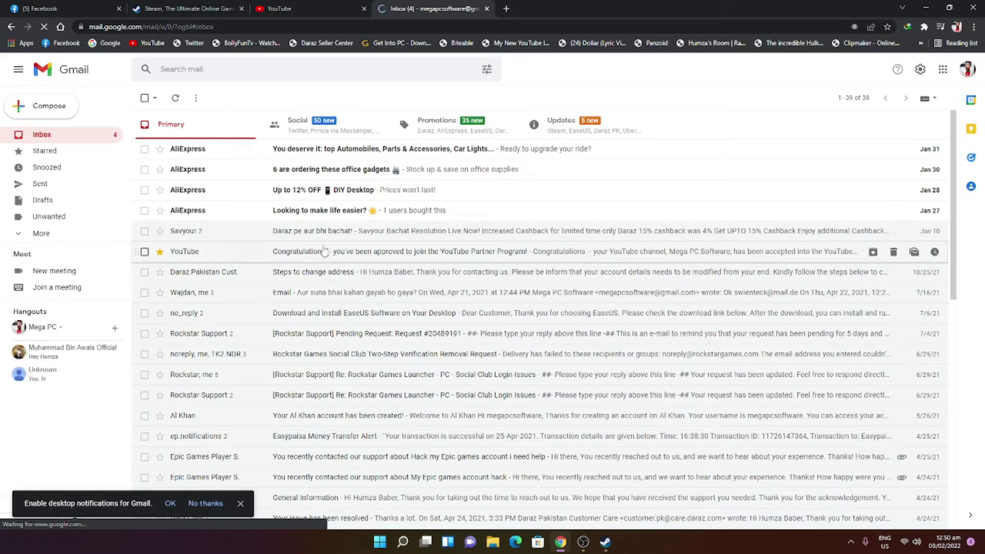
Step: Open Steam's verification email under Updates and choose VERIFY MY EMAIL ADDRESS
click(322, 131)
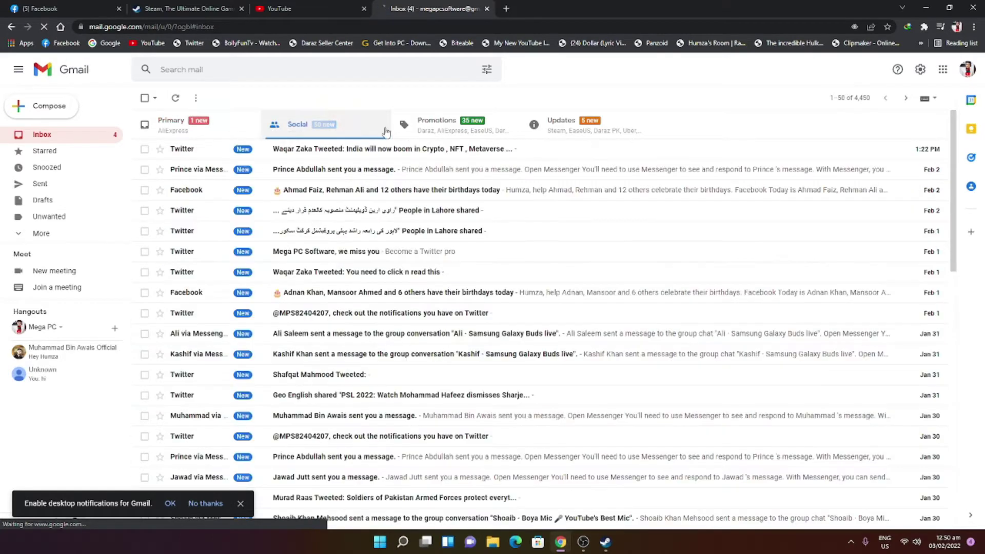
click(550, 135)
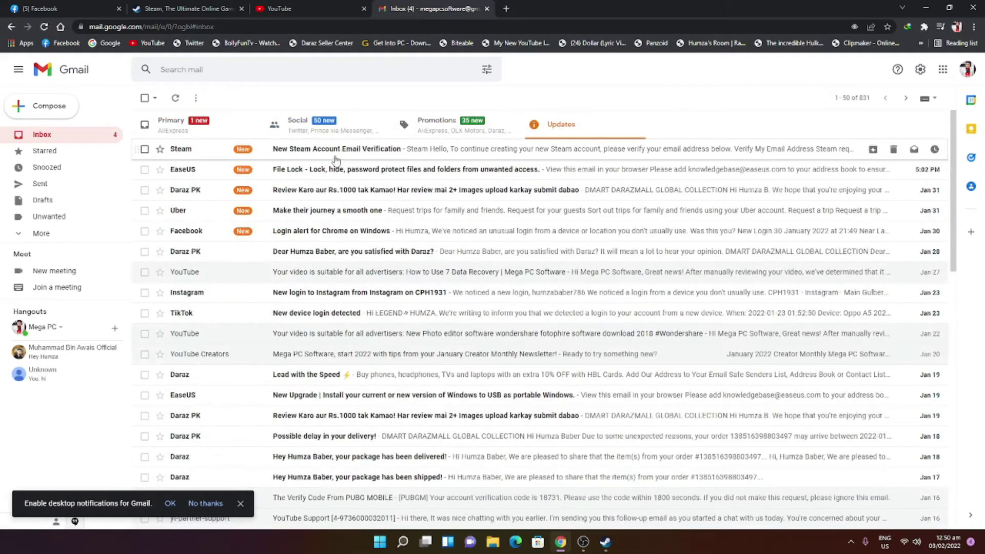
click(336, 155)
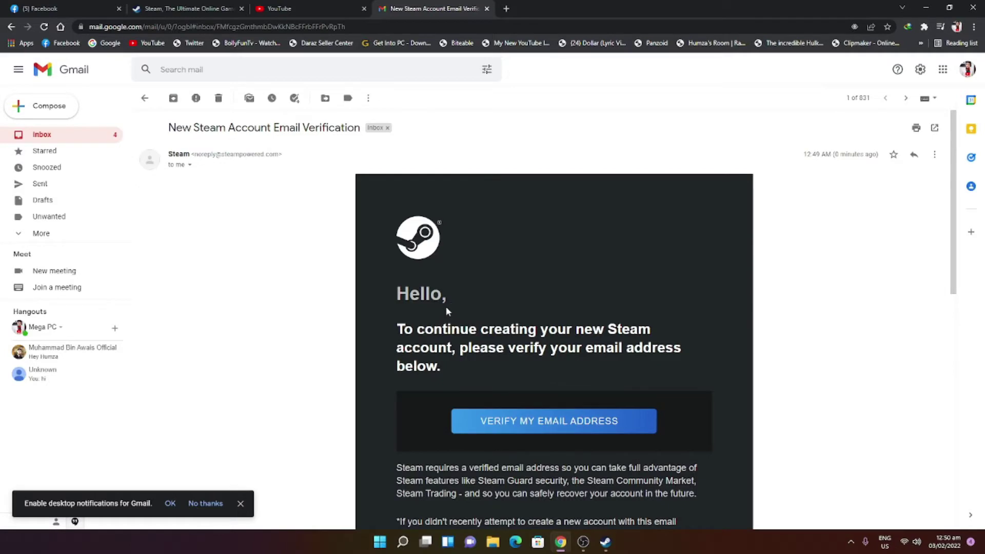
click(496, 426)
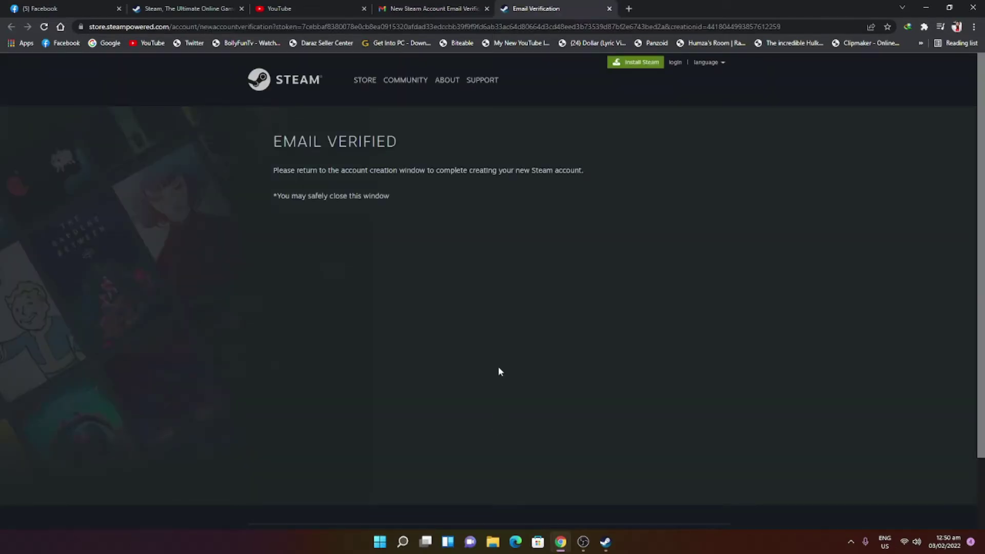
click(605, 542)
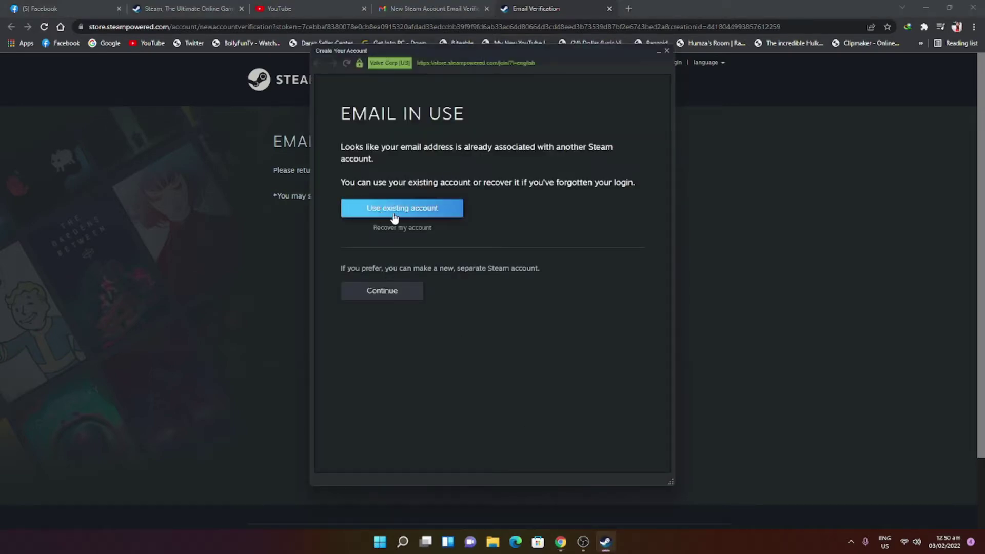
click(390, 303)
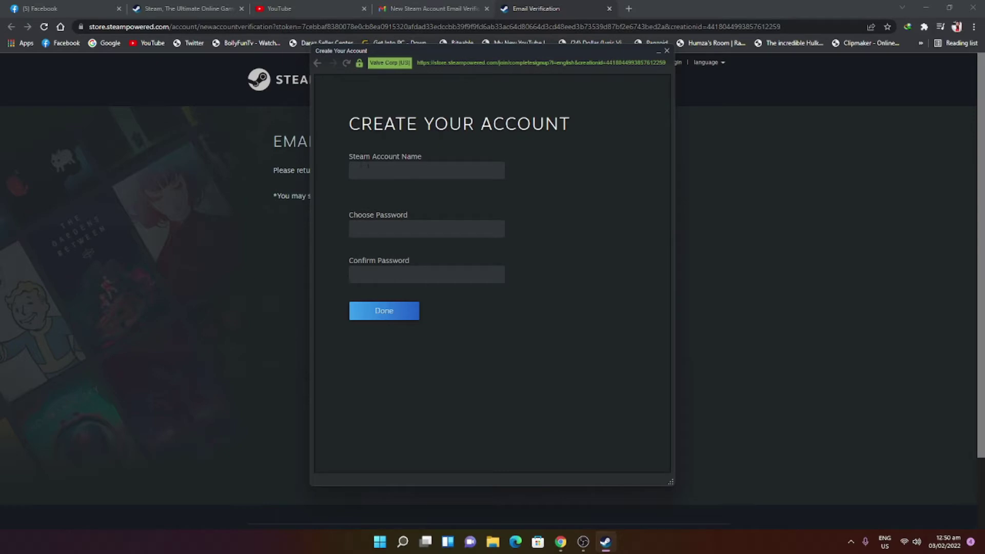
click(410, 171)
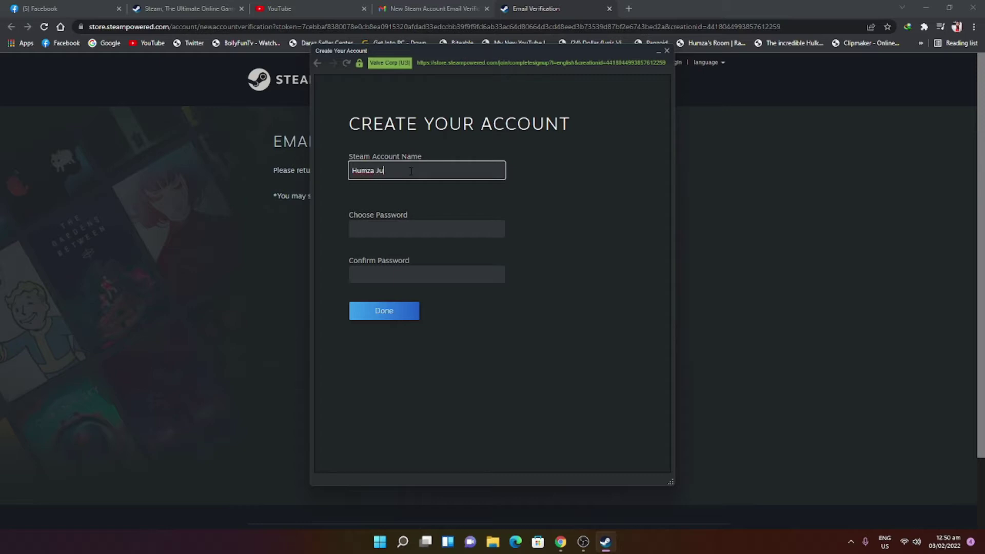
Step: Enter the account password in Choose Password and Confirm Password, then submit the form
click(399, 231)
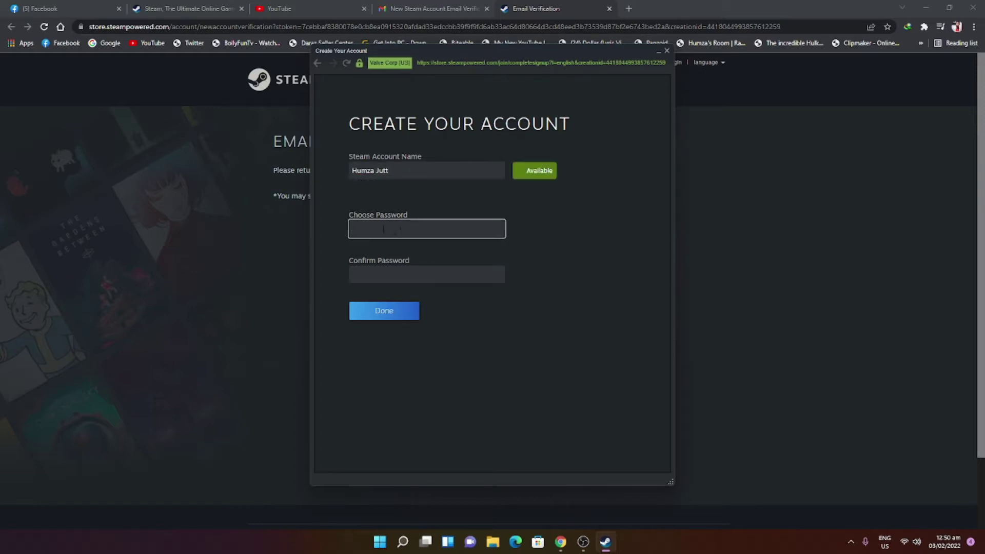
text(h)
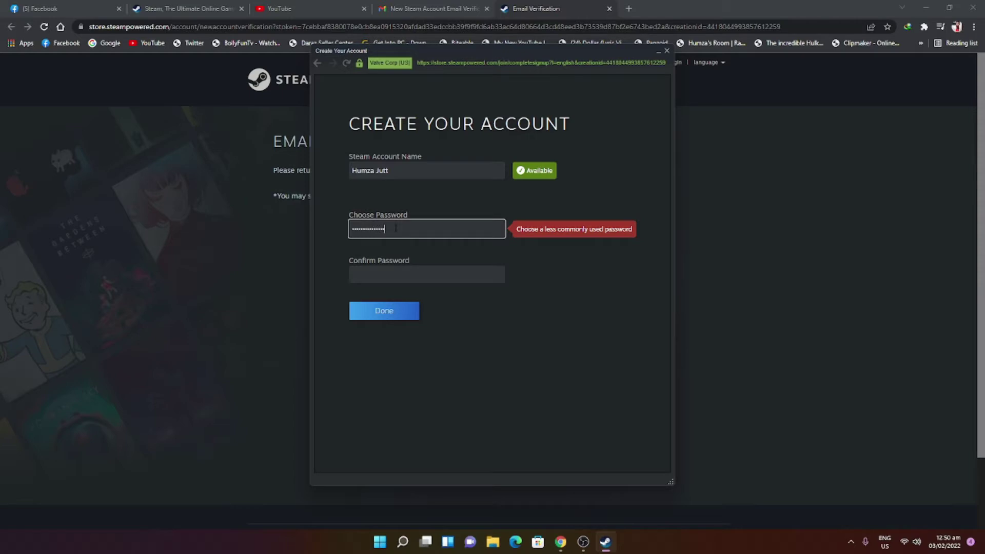
click(395, 273)
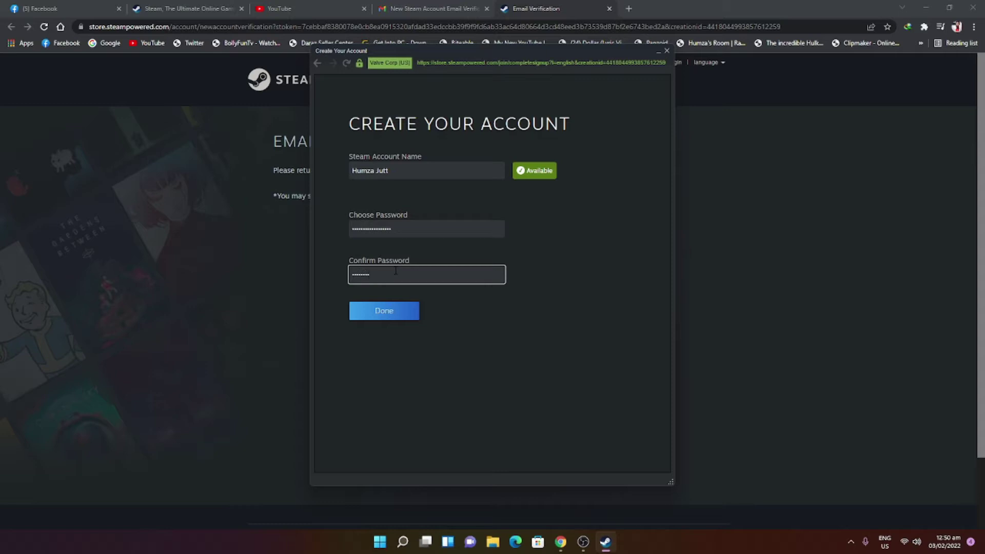
click(400, 312)
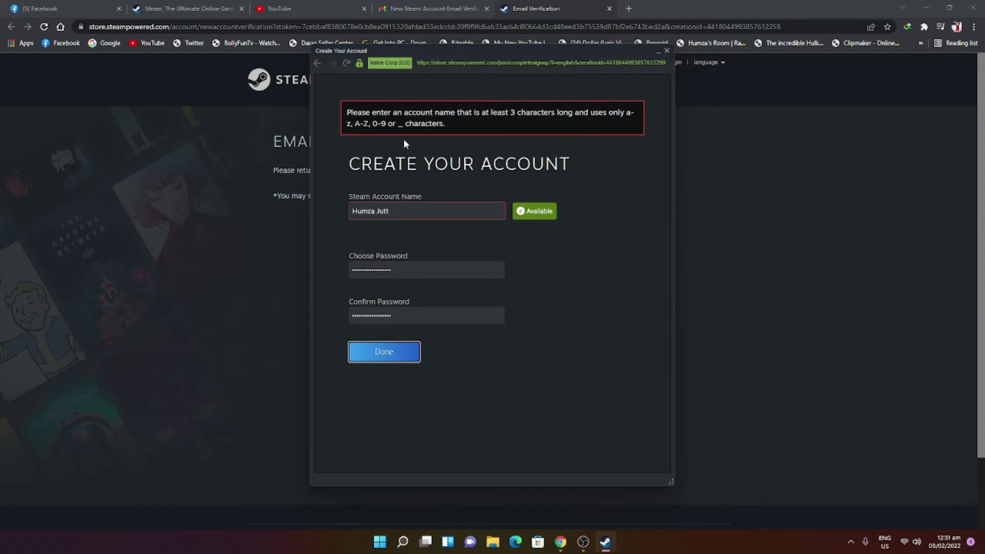
Step: Revise the account name until it shows Available, create the account, and continue to sign-in
click(376, 212)
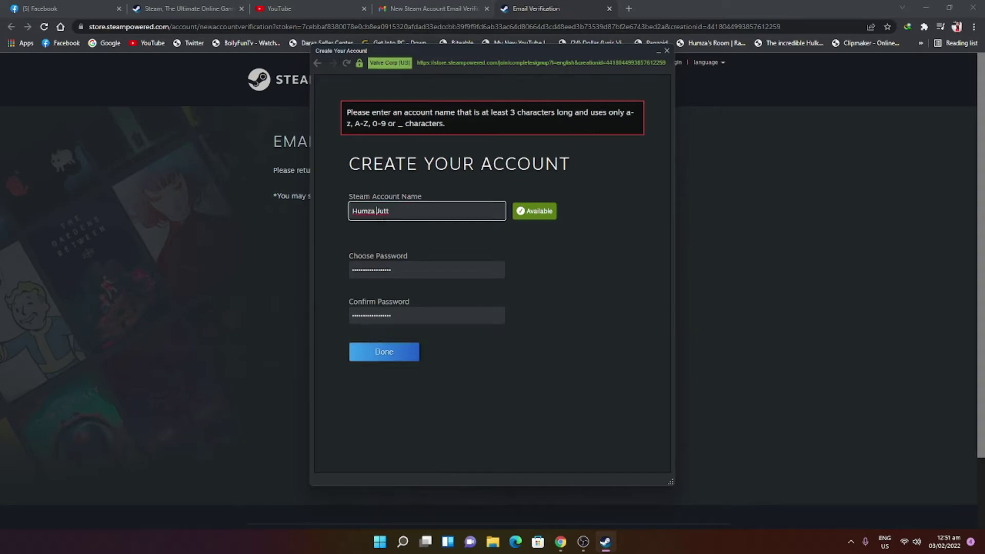
click(390, 353)
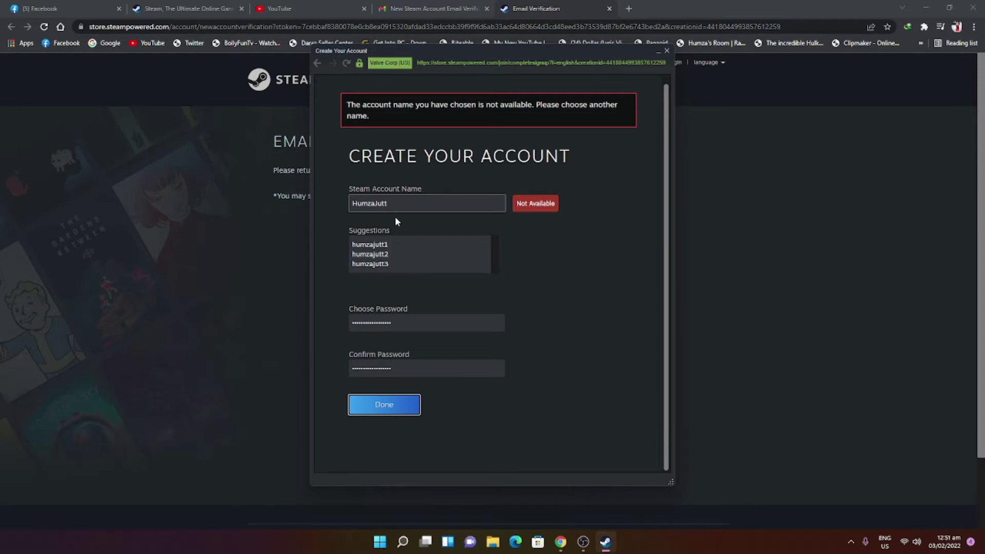
click(388, 203)
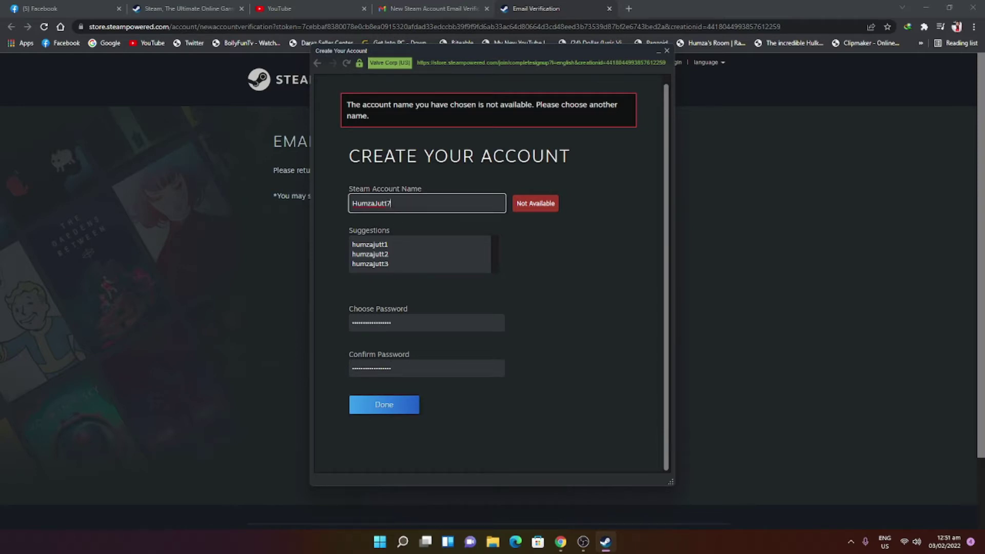
click(393, 411)
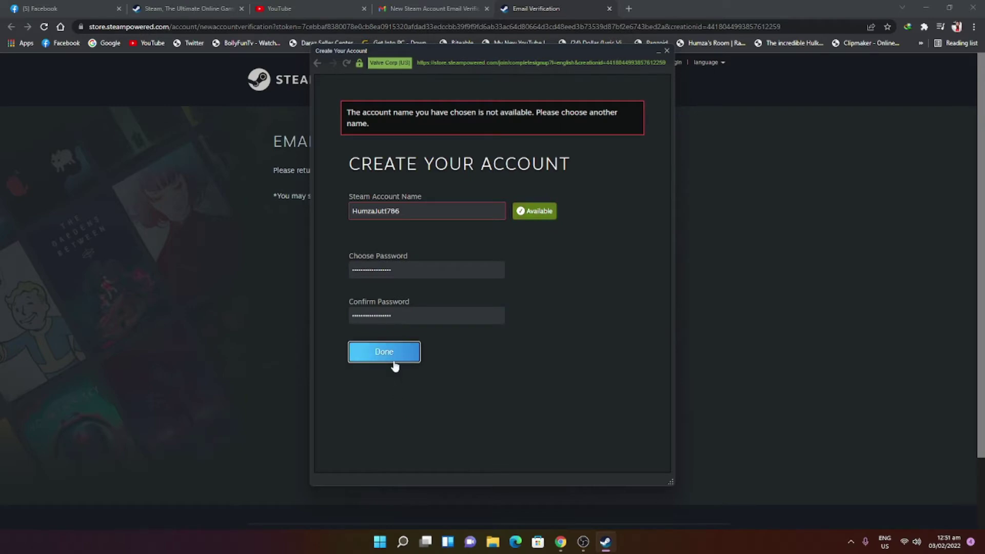
click(393, 359)
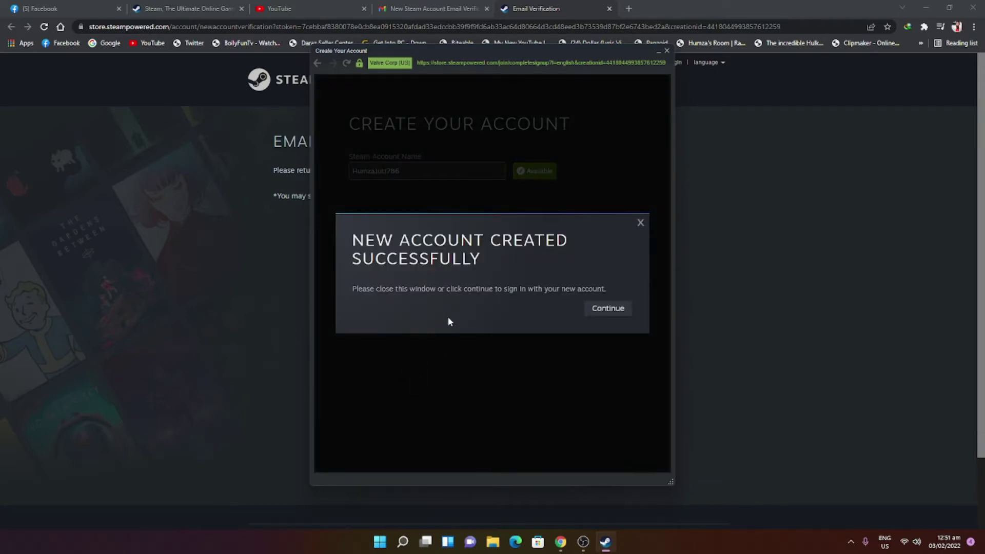
click(614, 312)
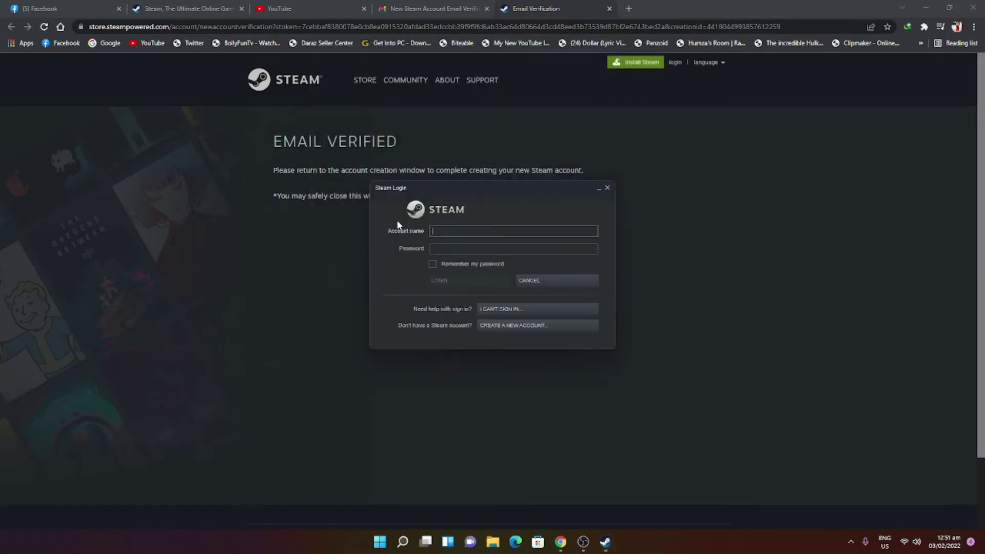
Step: Log in to Steam with the new account's name and password, with Remember my password ticked
click(926, 8)
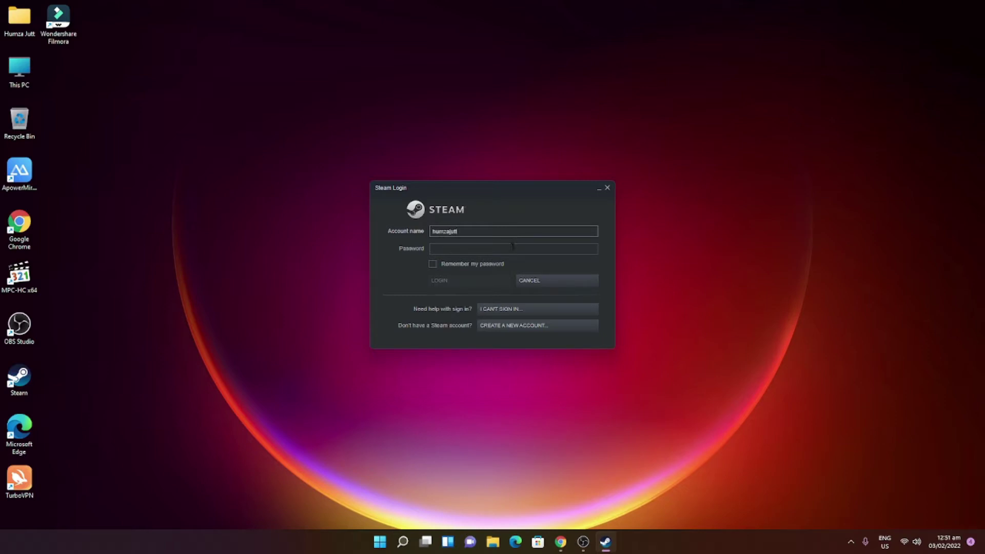
click(510, 248)
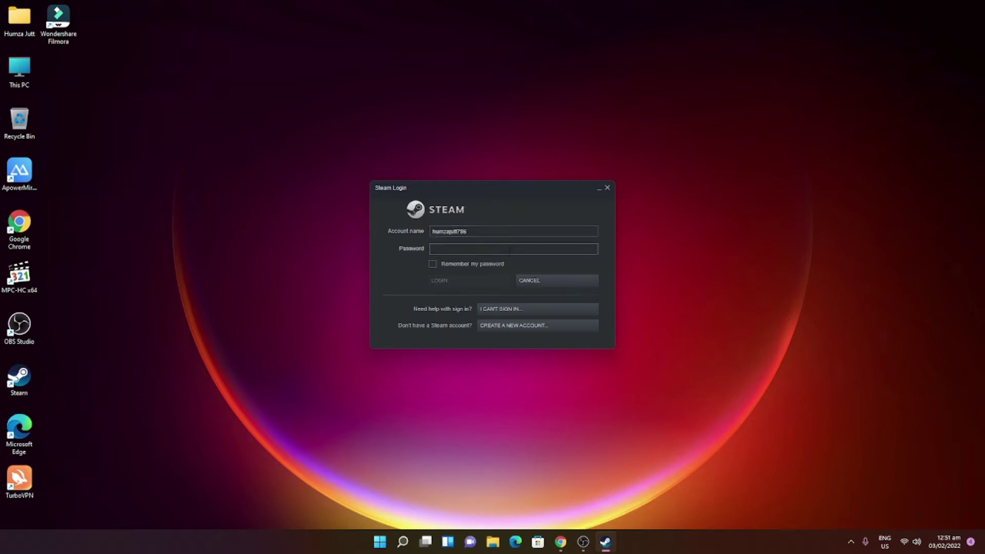
text(*)
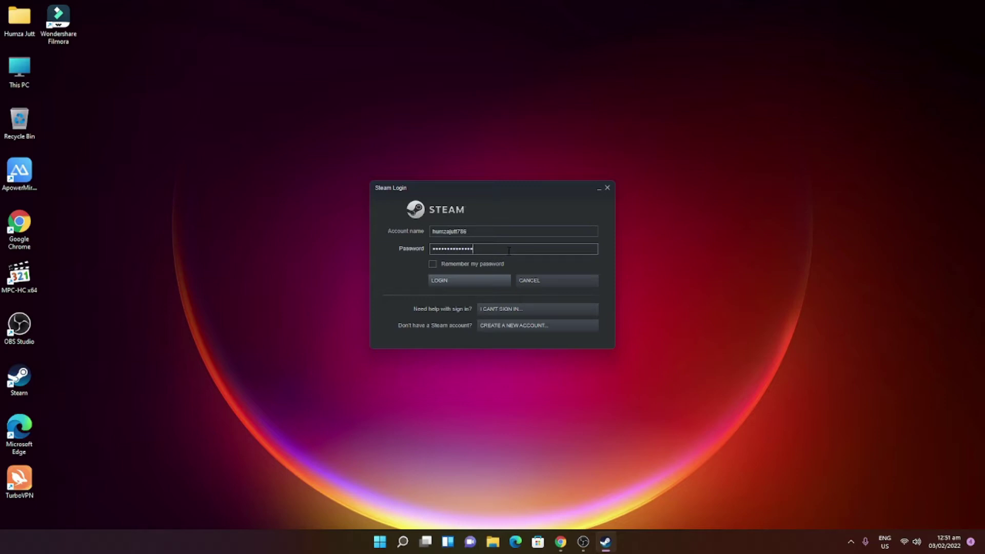
click(453, 265)
click(497, 282)
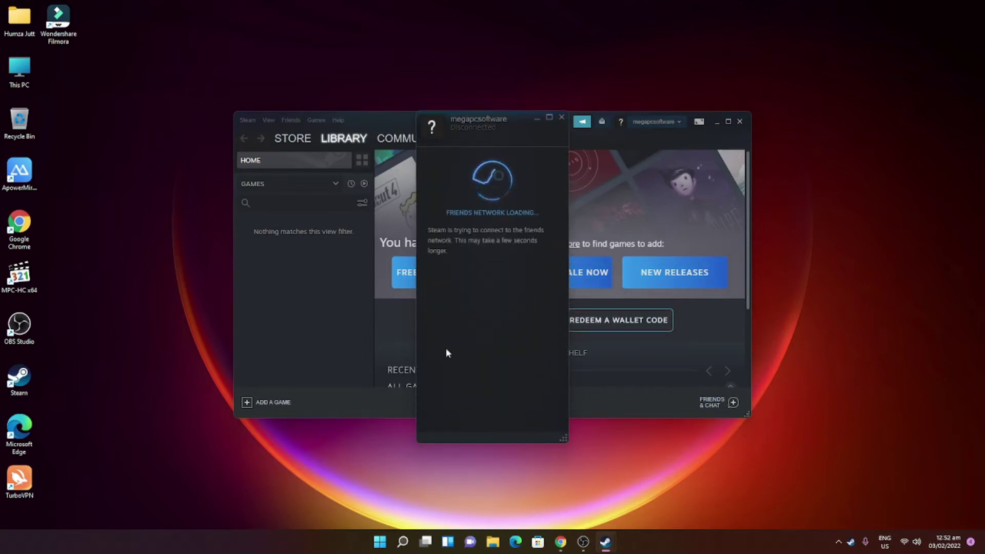
Step: Close the Friends window and switch from the empty Library to the Store
key(alt+F4)
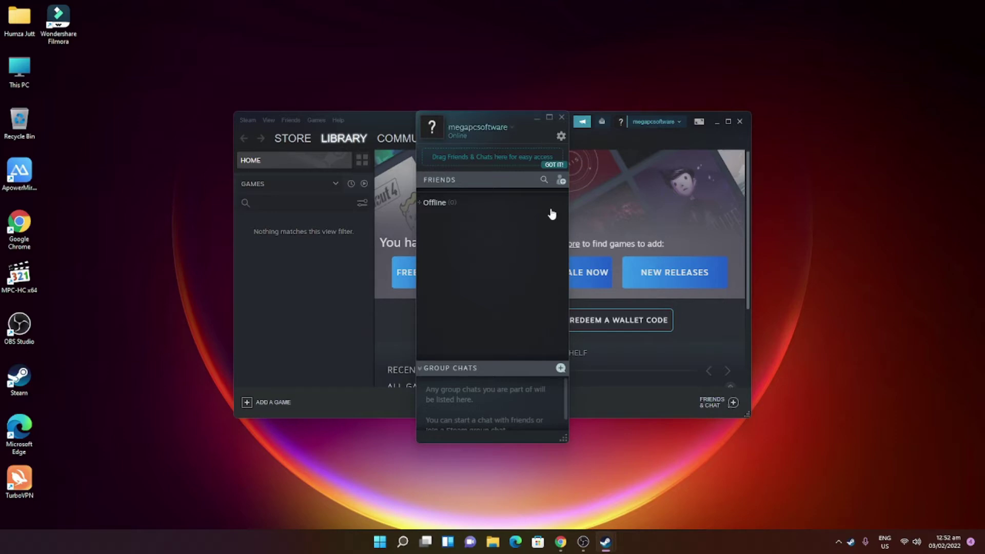
click(562, 117)
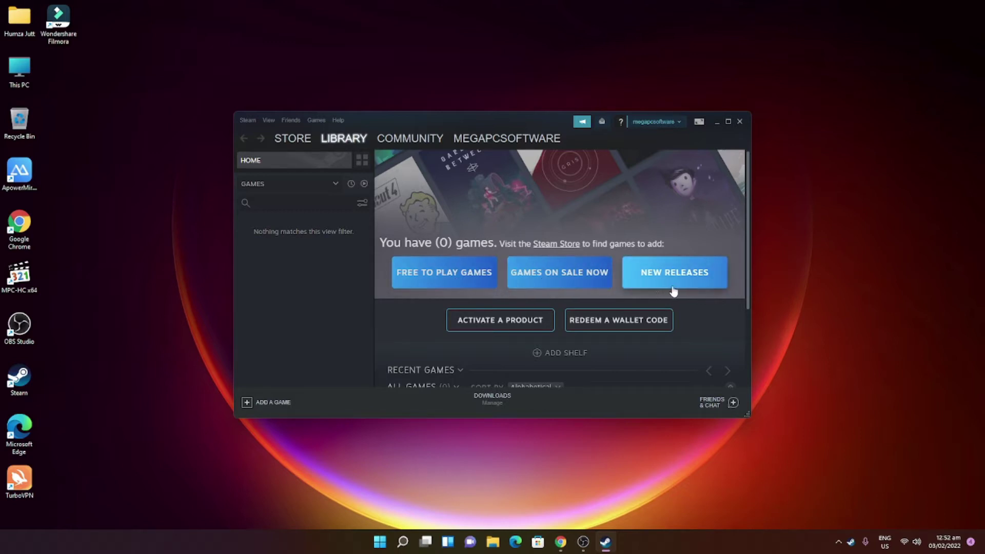
scroll(377, 309, down, 2)
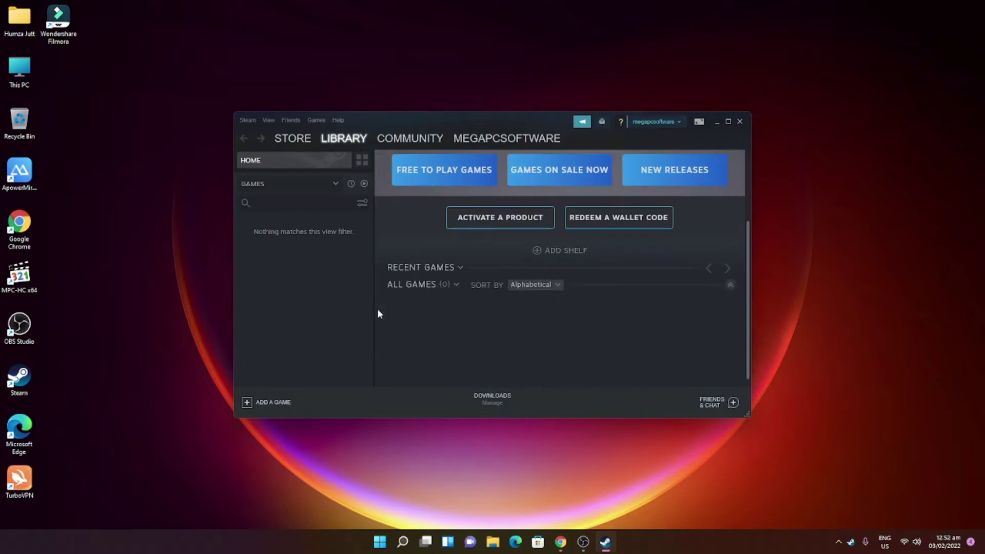
scroll(377, 306, up, 3)
click(298, 139)
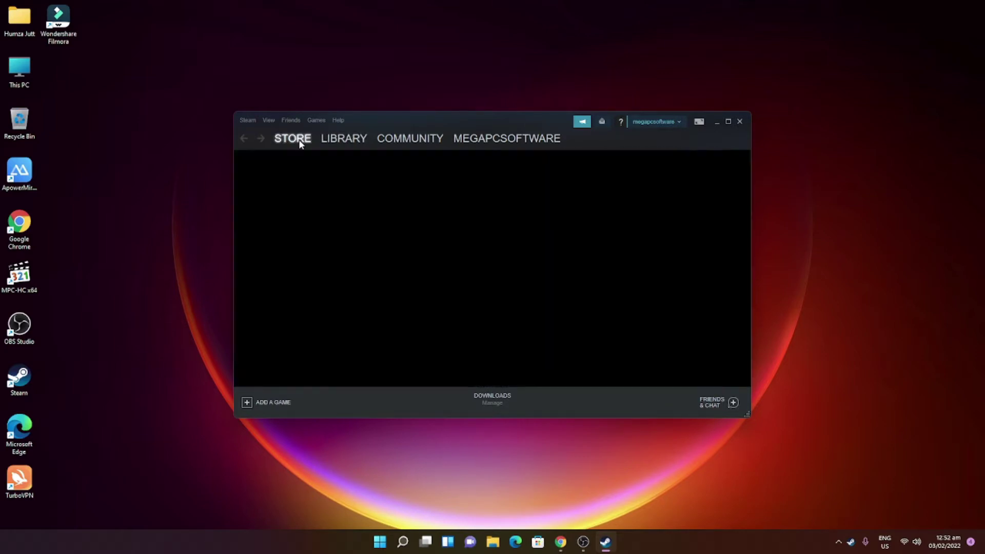
Step: Maximize the Steam window to fill the screen
click(728, 122)
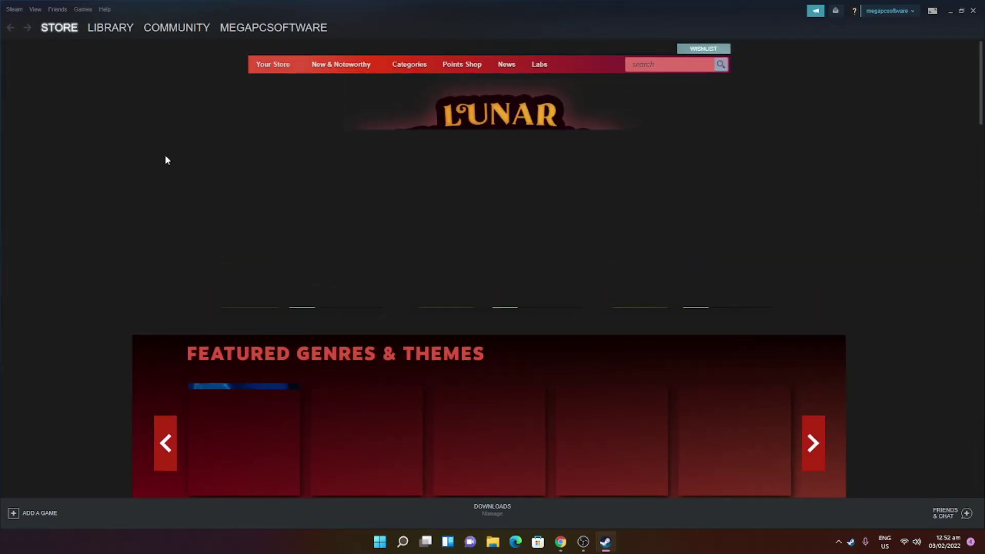
mouse_move(97, 31)
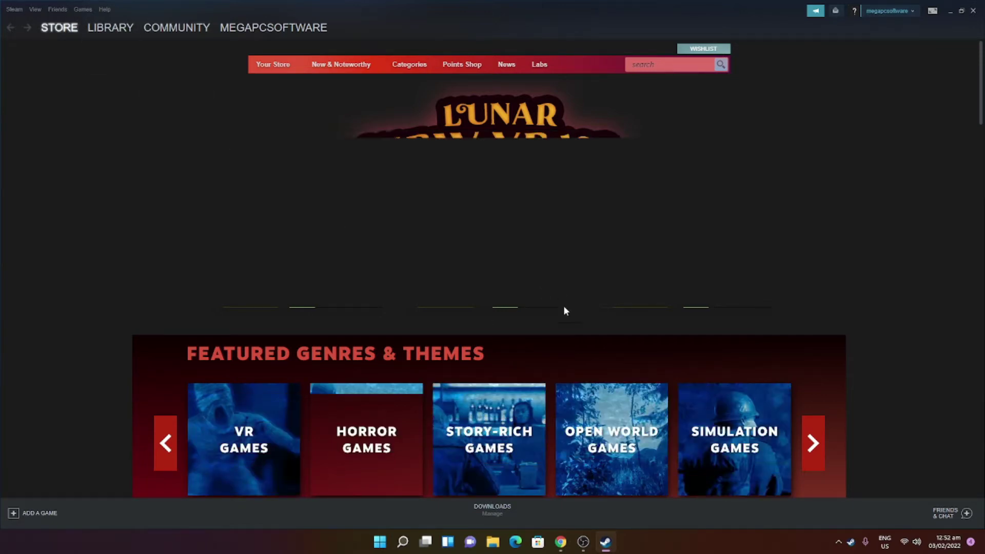
scroll(565, 311, down, 8)
scroll(569, 317, up, 8)
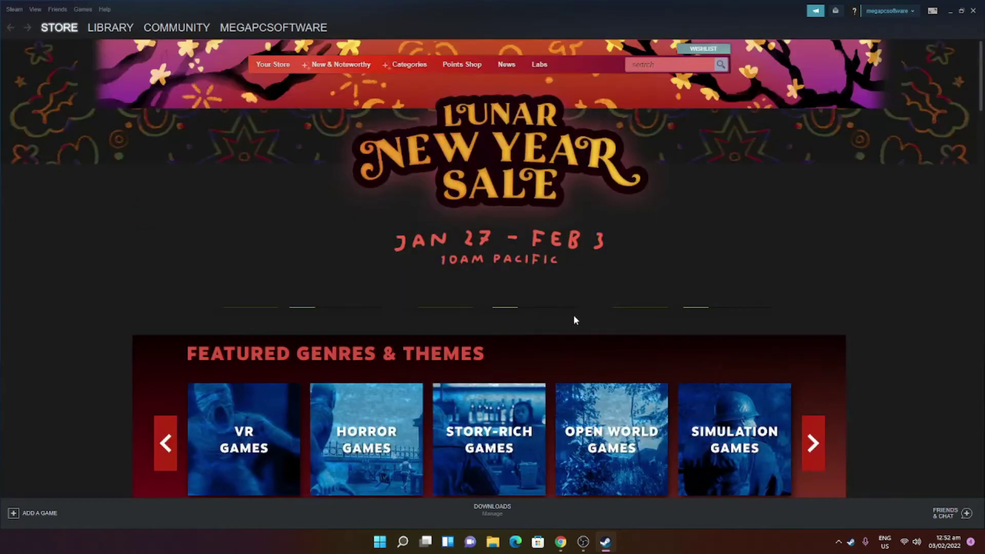
Step: Search the store for 'pubg' and open the PUBG: BATTLEGROUNDS store page
click(665, 63)
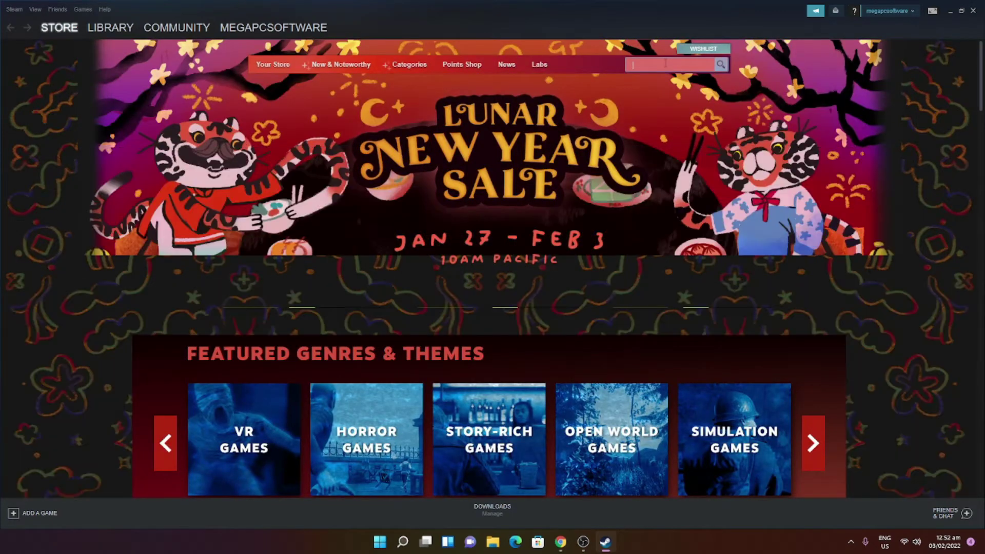
text(pubg)
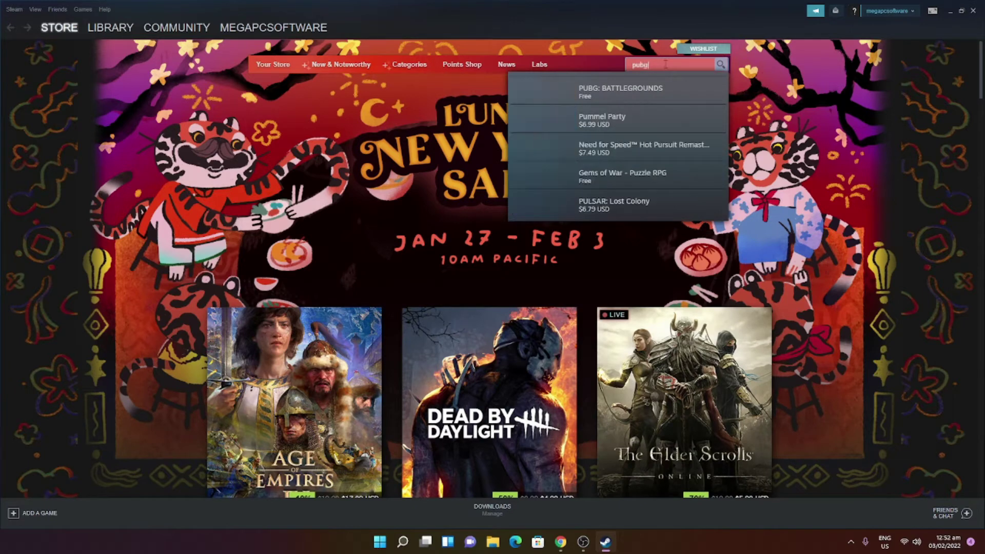
click(586, 106)
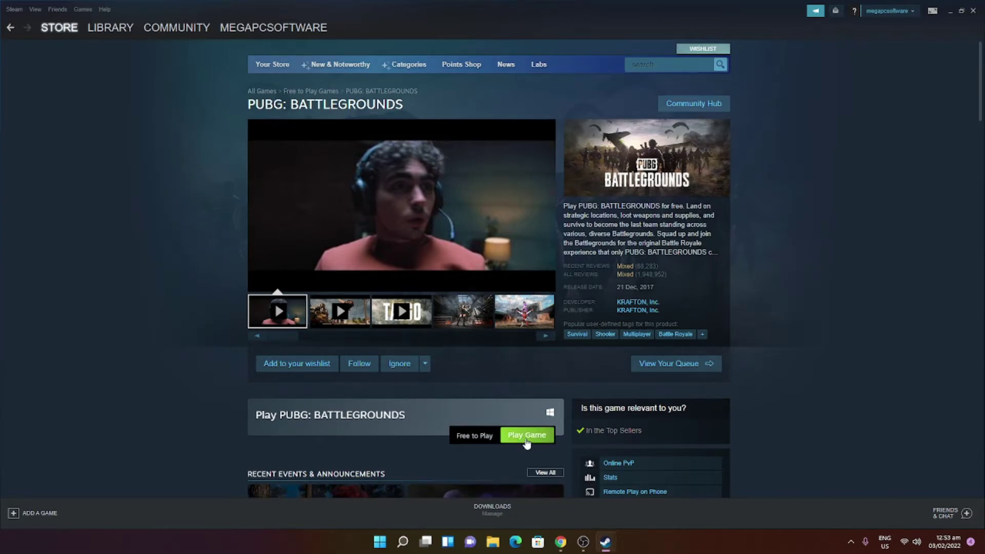
Step: Install PUBG: BATTLEGROUNDS under C:\Program Files (x86)\Steam, accept the licence, and move the dialog aside
click(526, 443)
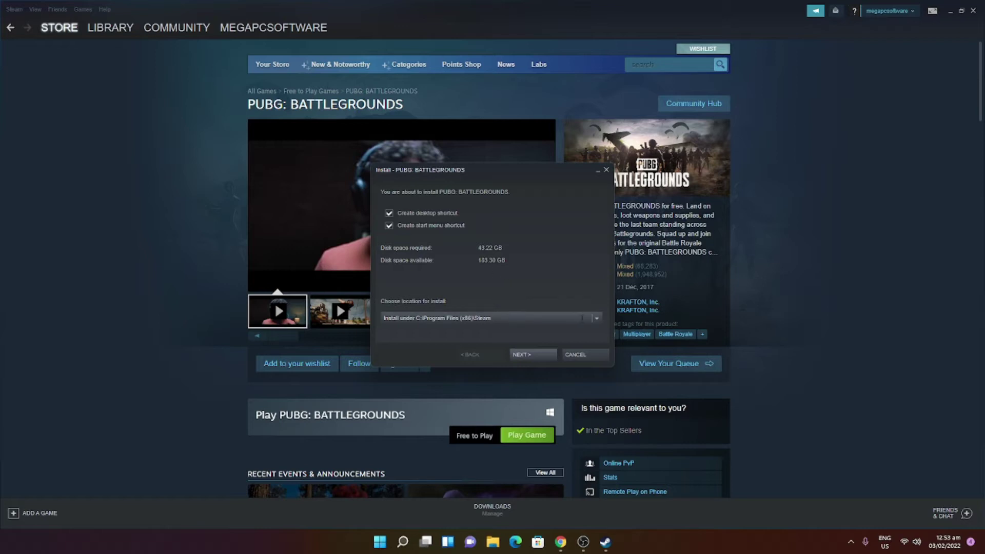
click(597, 319)
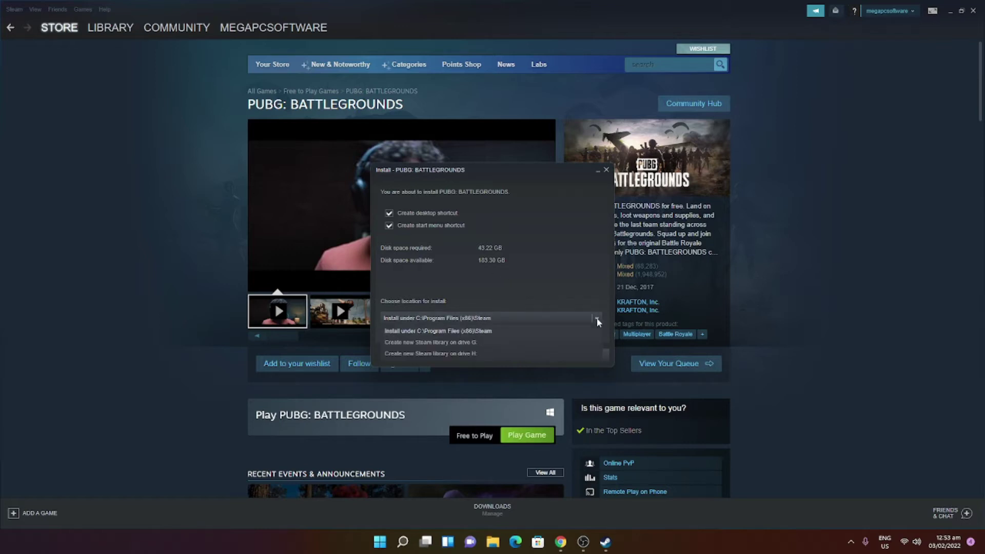
click(598, 319)
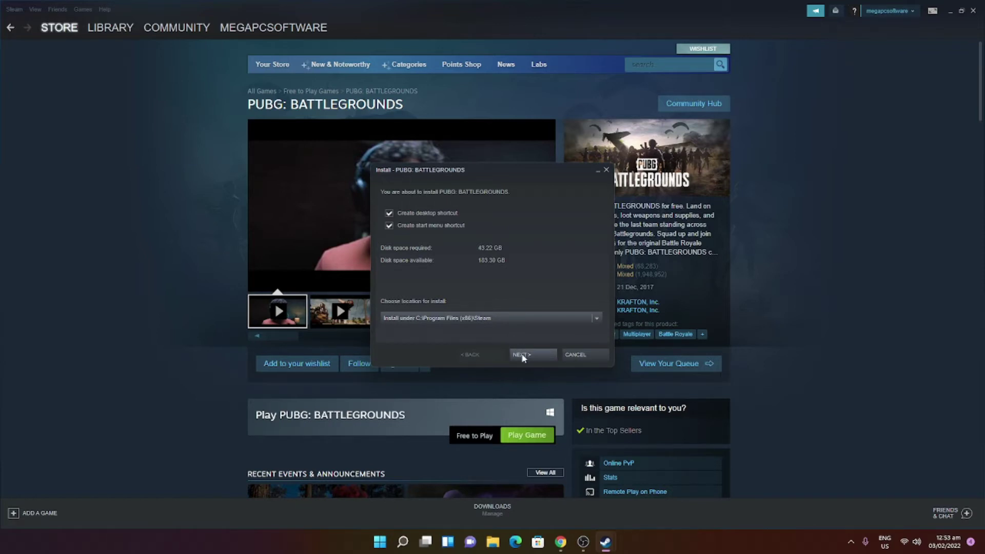
click(523, 355)
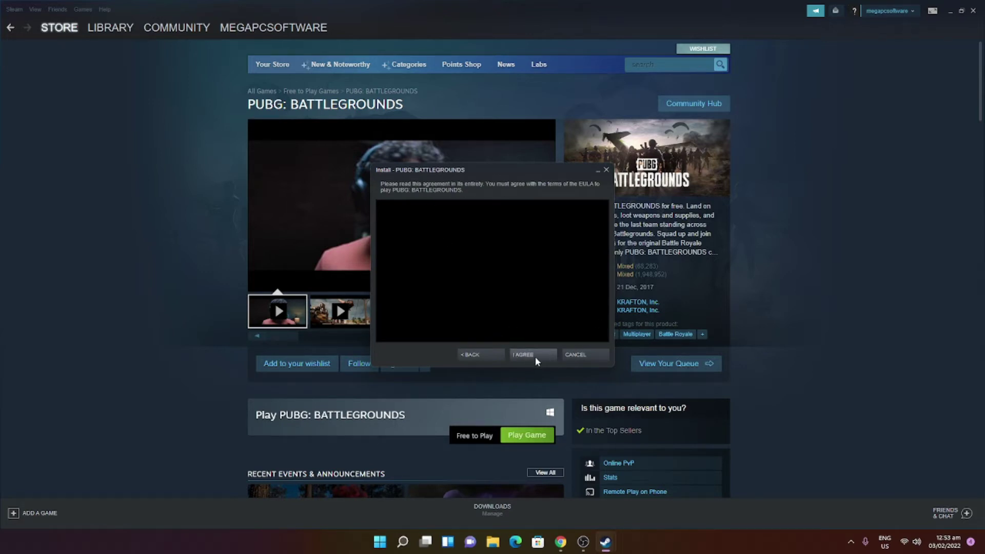
click(534, 355)
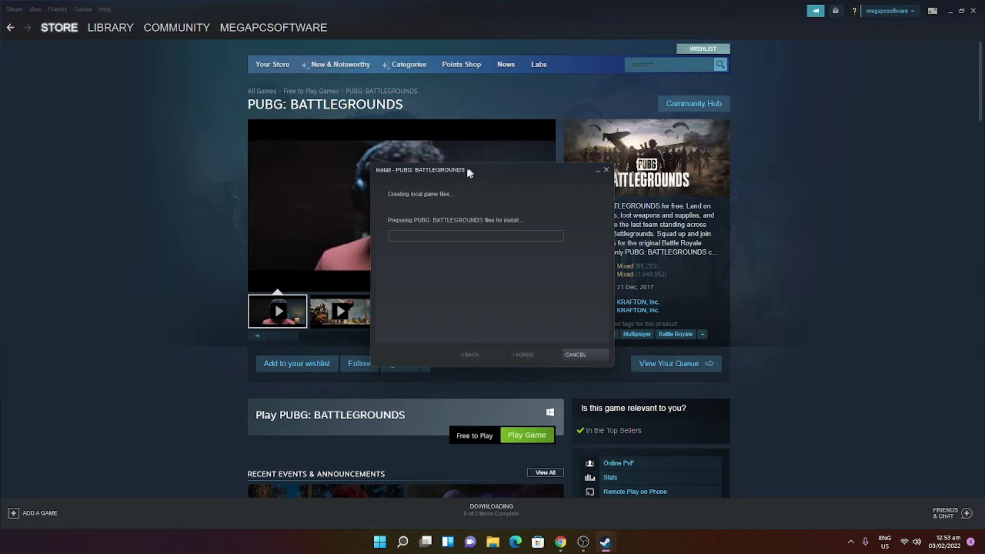
drag(472, 172, 867, 87)
click(278, 318)
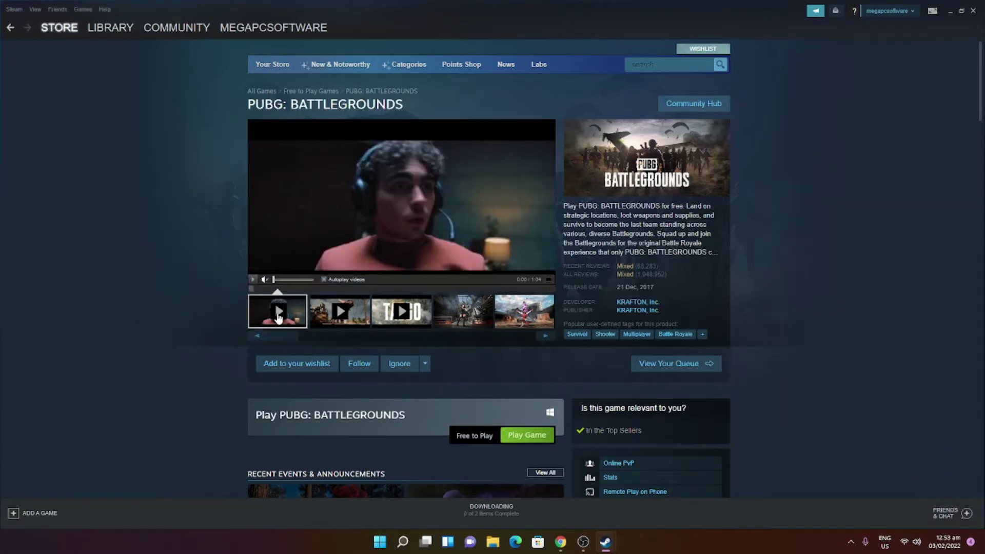
Step: Play the PUBG: BATTLEGROUNDS trailer and highlight the release date on its store page
click(253, 279)
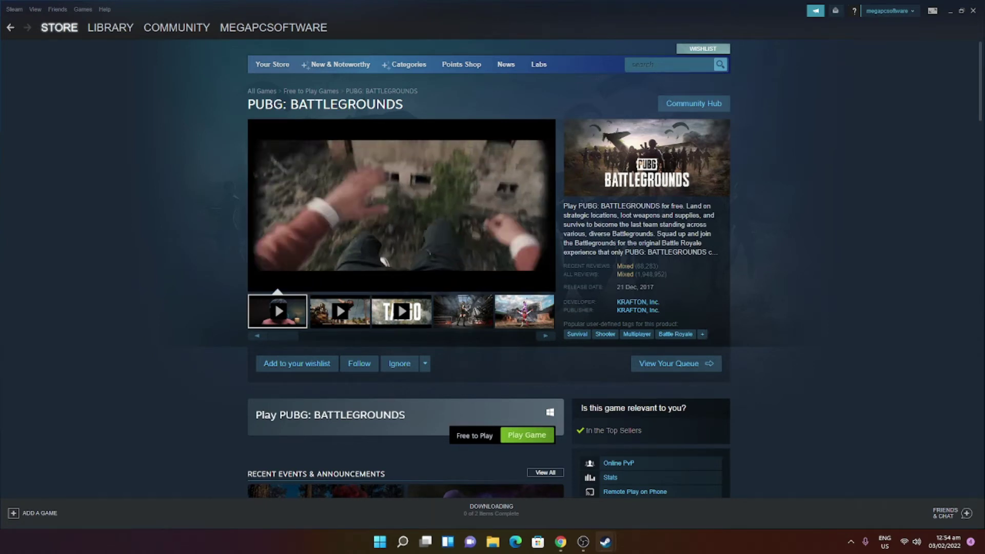
drag(617, 288, 656, 294)
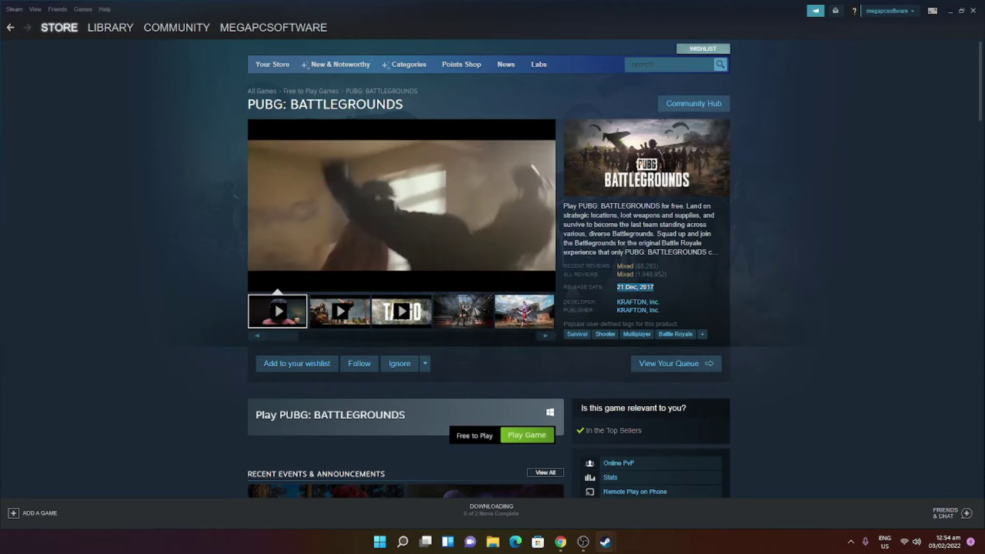
click(655, 292)
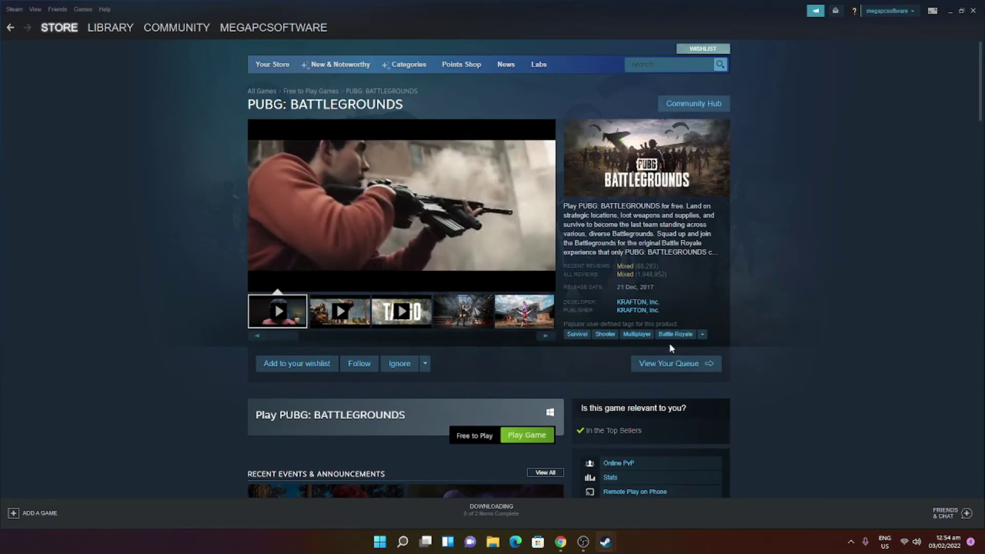
Step: Scroll down through the game's store details and back up to the top
scroll(610, 350, down, 4)
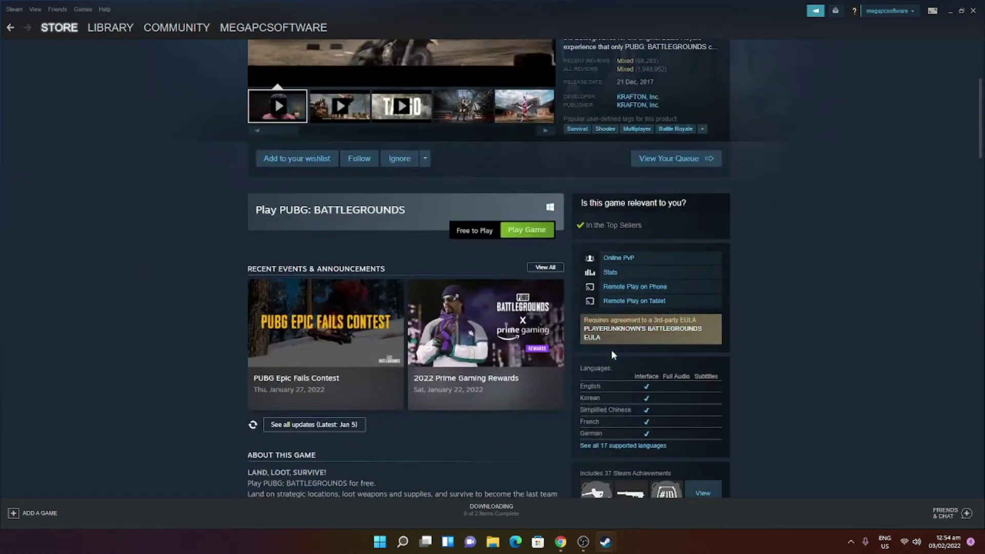
scroll(611, 349, down, 1)
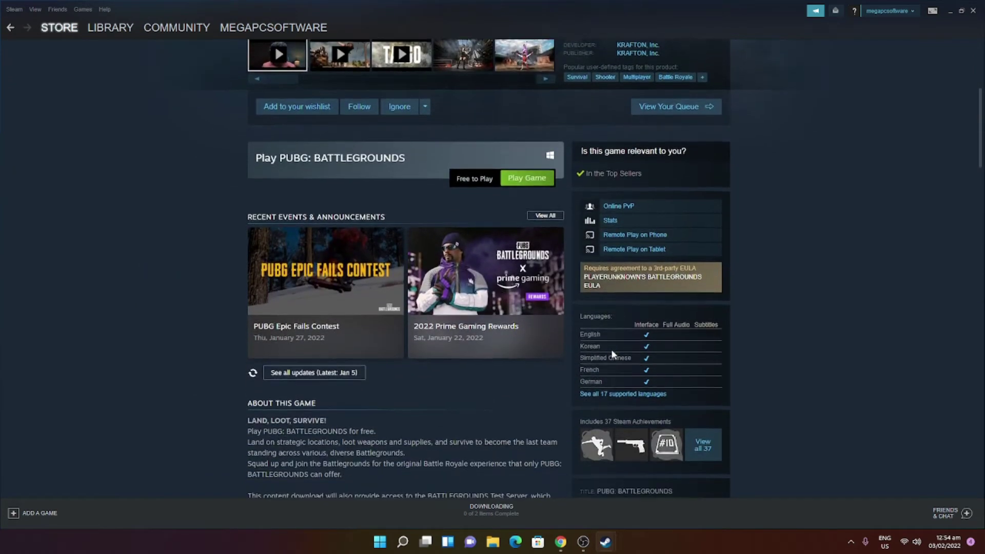
scroll(611, 349, down, 2)
scroll(611, 349, down, 2)
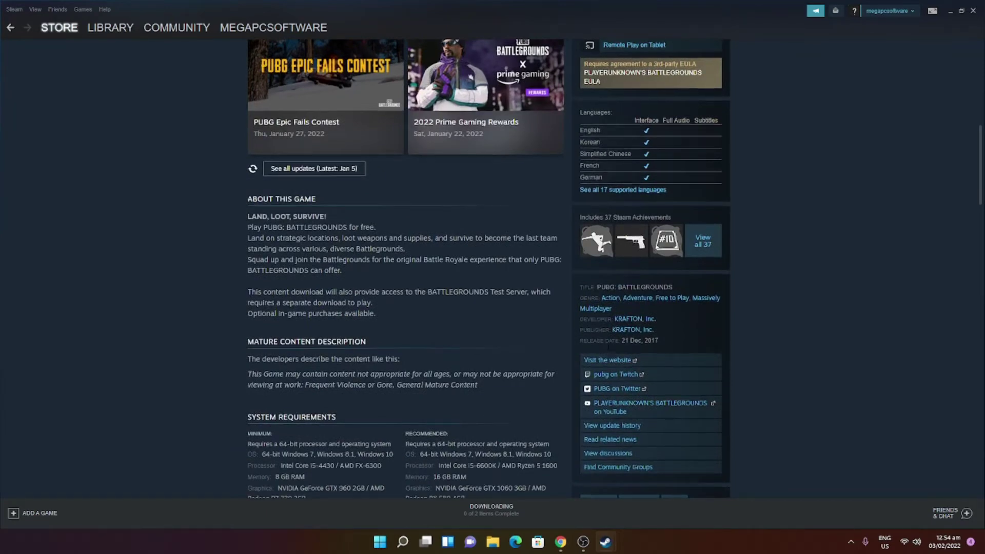
scroll(605, 347, up, 4)
scroll(601, 347, up, 3)
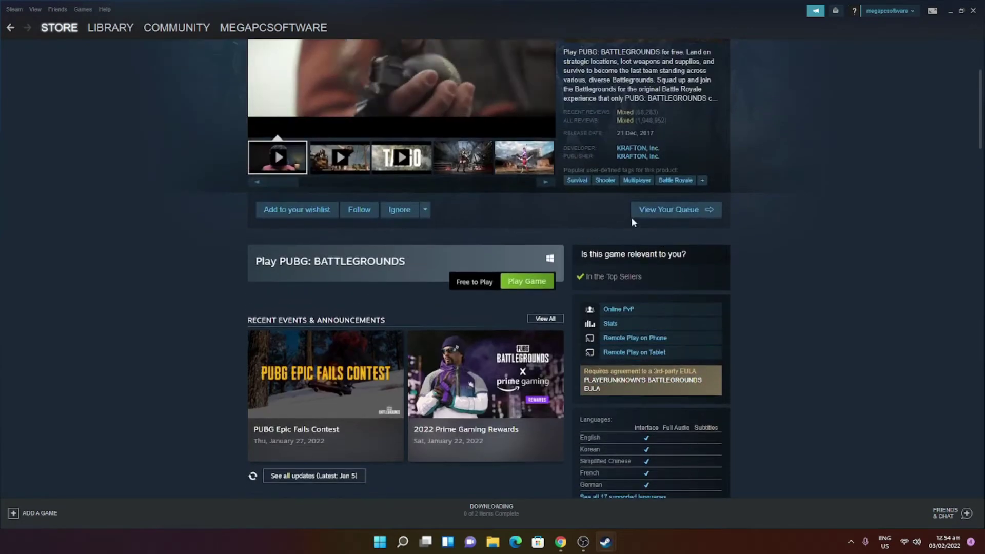
scroll(538, 229, up, 4)
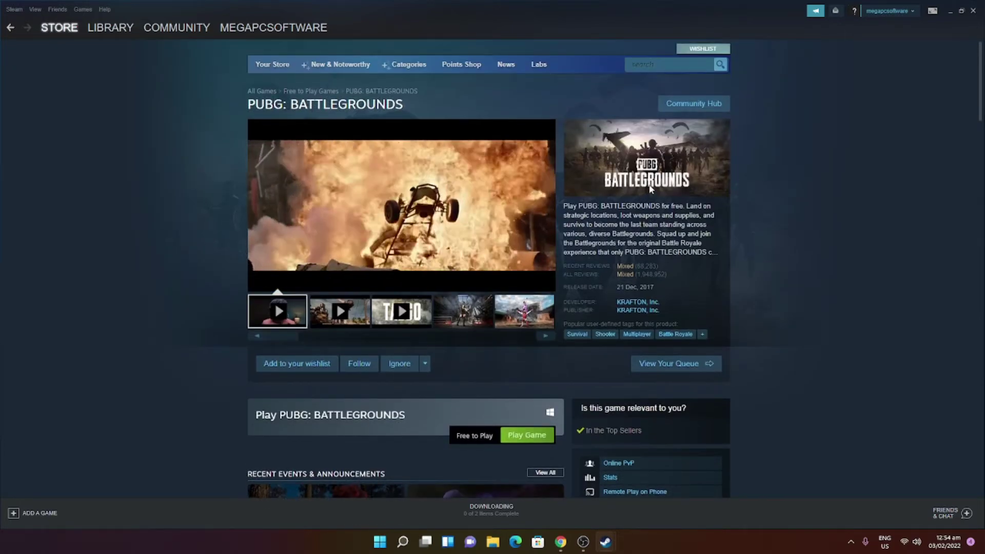
scroll(734, 287, down, 2)
scroll(733, 293, down, 3)
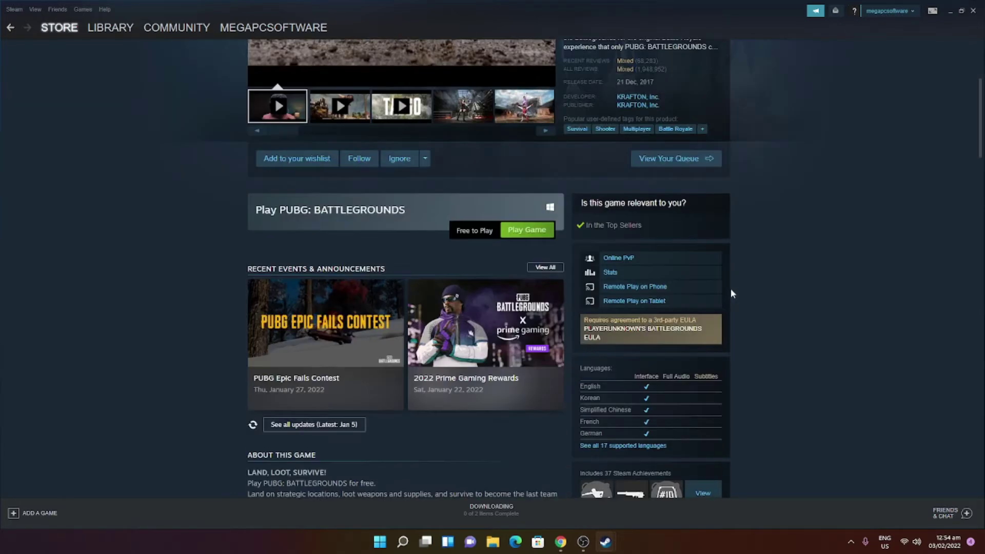
scroll(733, 291, up, 5)
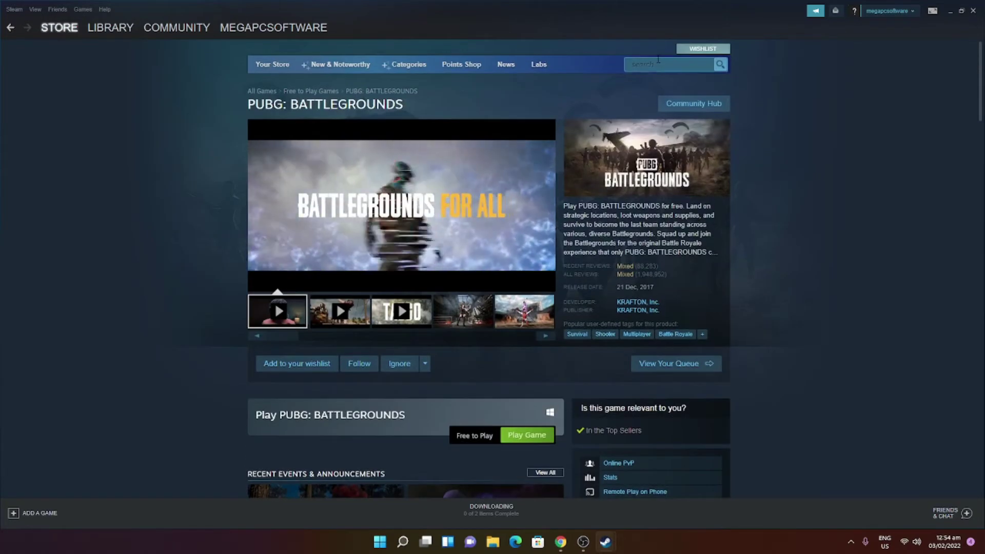
Step: Search the store for 'gta 5', open Grand Theft Auto V's age check, then bring OBS Studio forward
click(658, 61)
text(gta 5)
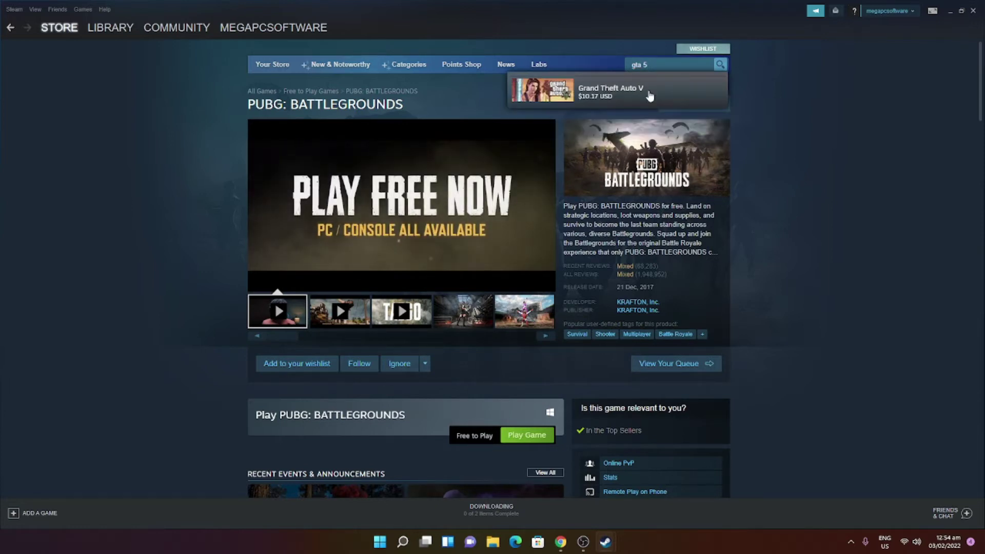
click(631, 90)
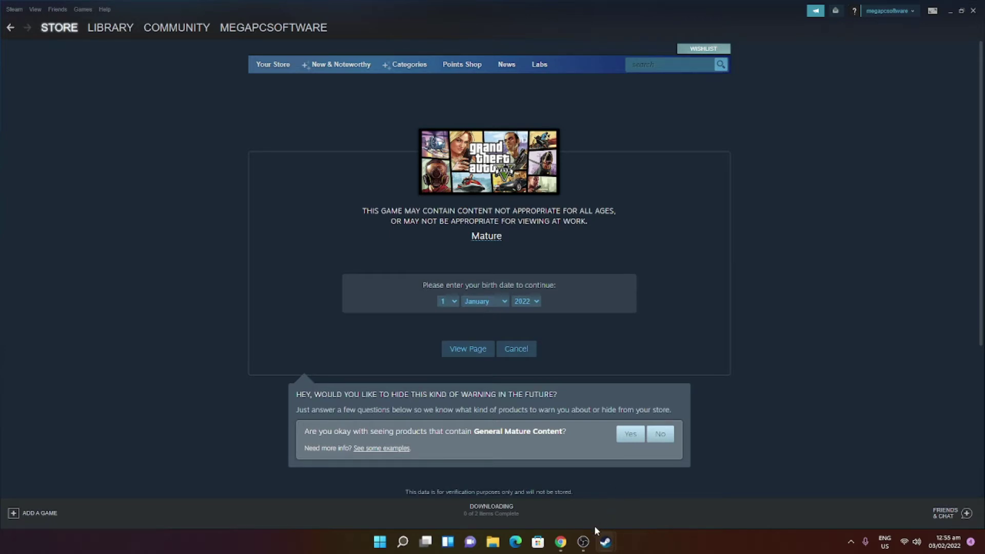
click(583, 541)
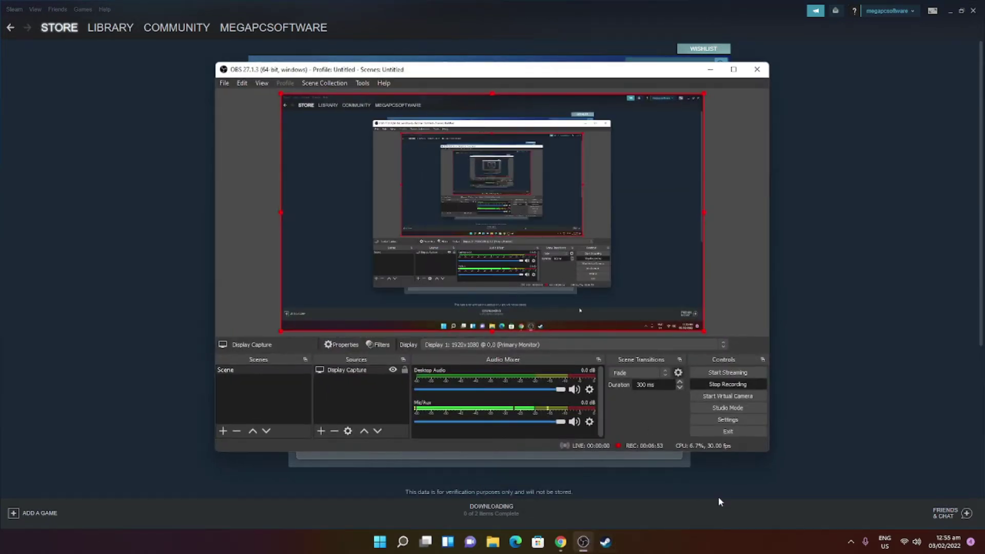
Step: Stop the OBS Studio screen recording from the Controls panel
click(724, 385)
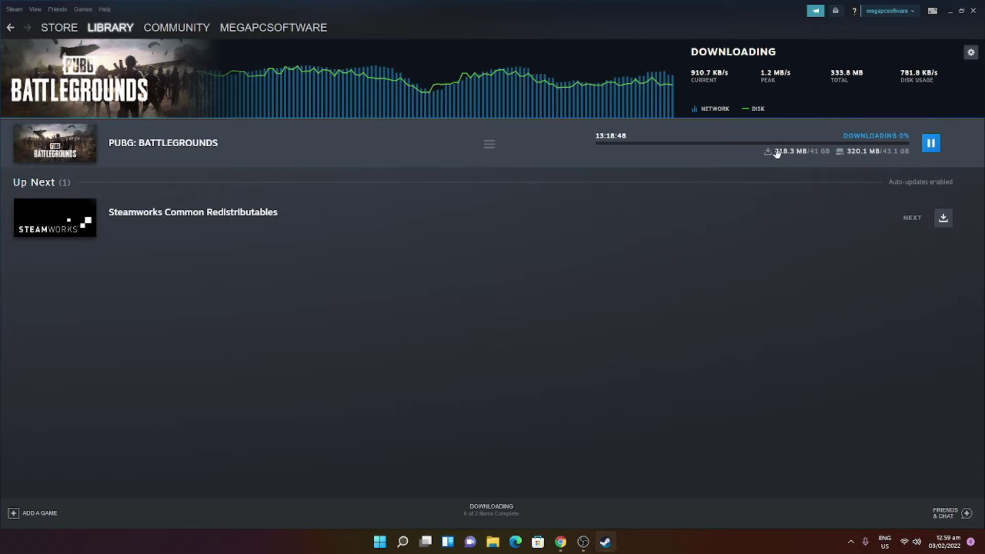
Step: View and close the download settings, then return to the PUBG: BATTLEGROUNDS store page
mouse_move(777, 153)
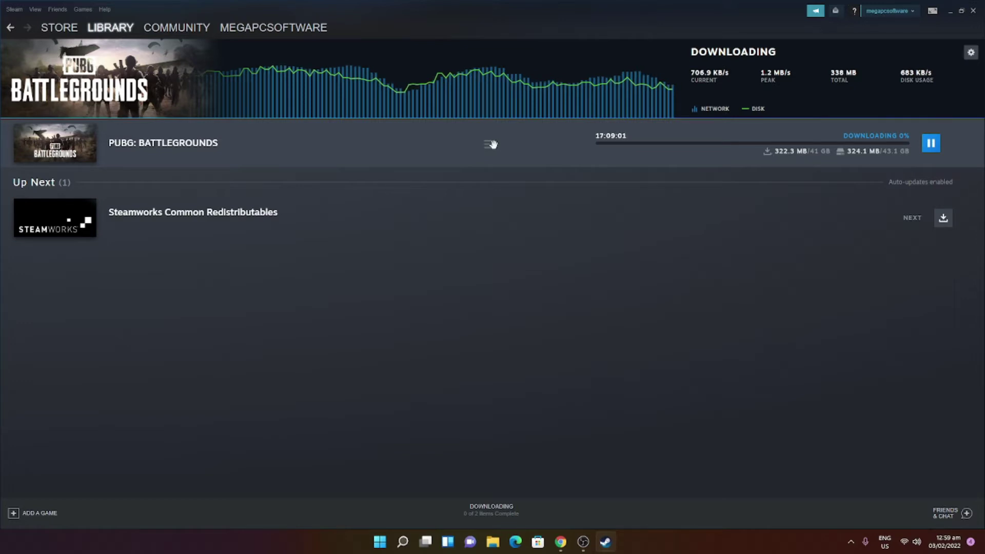
click(970, 52)
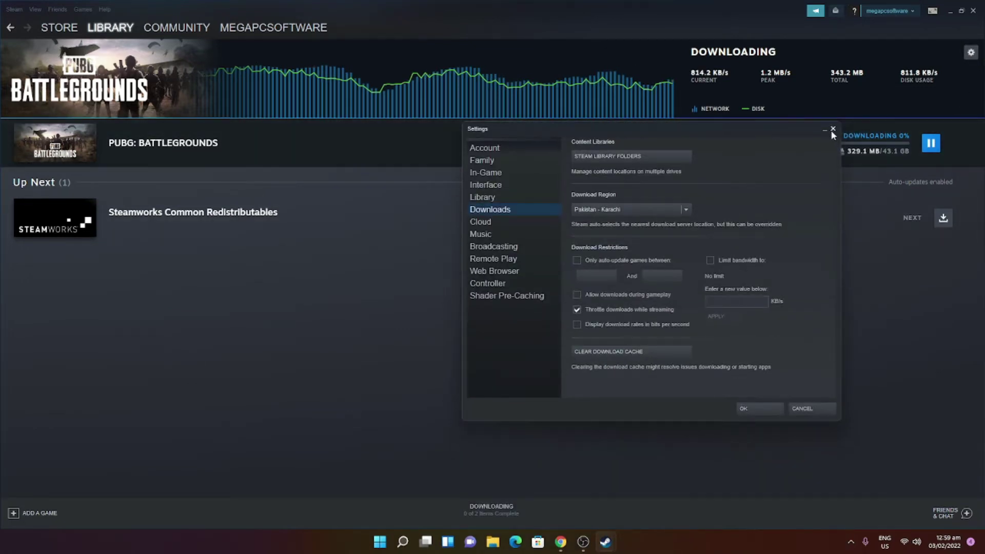
click(833, 129)
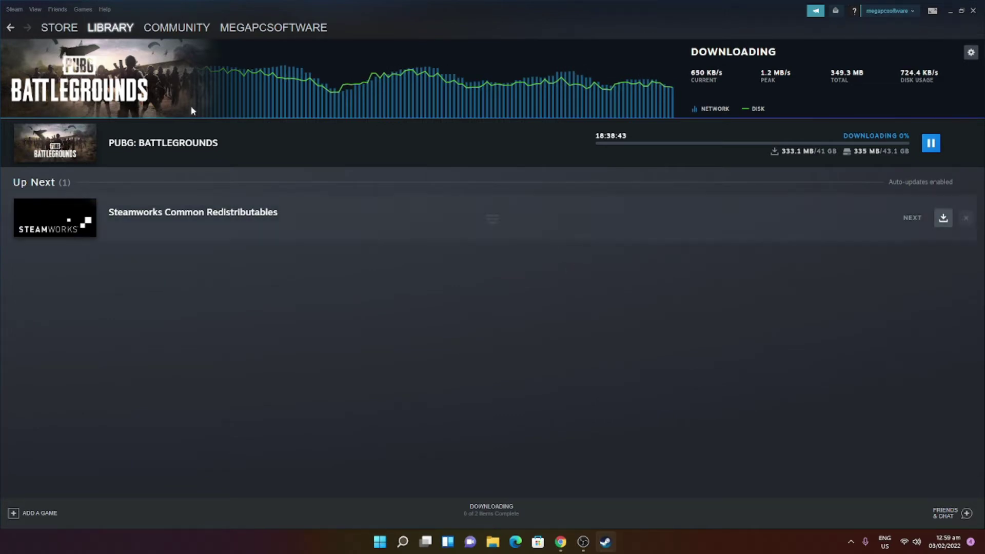
click(78, 27)
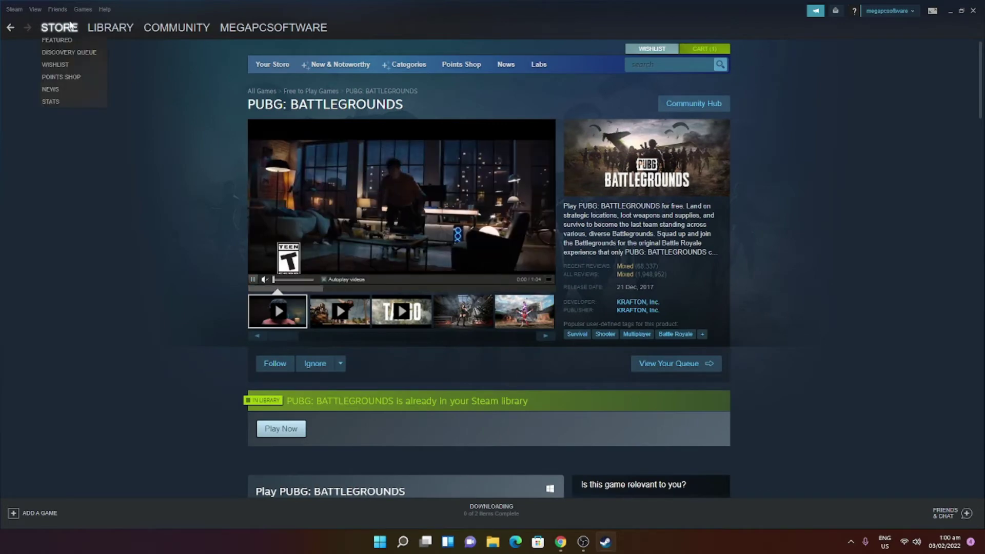
Step: Go to the store front, browse the Lunar New Year Sale, and select the store search box
click(77, 28)
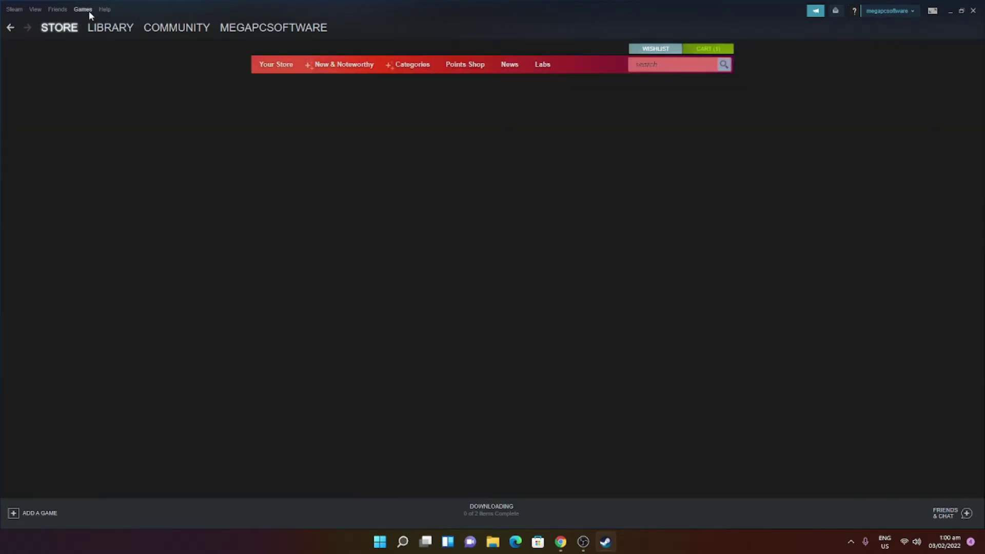
click(87, 9)
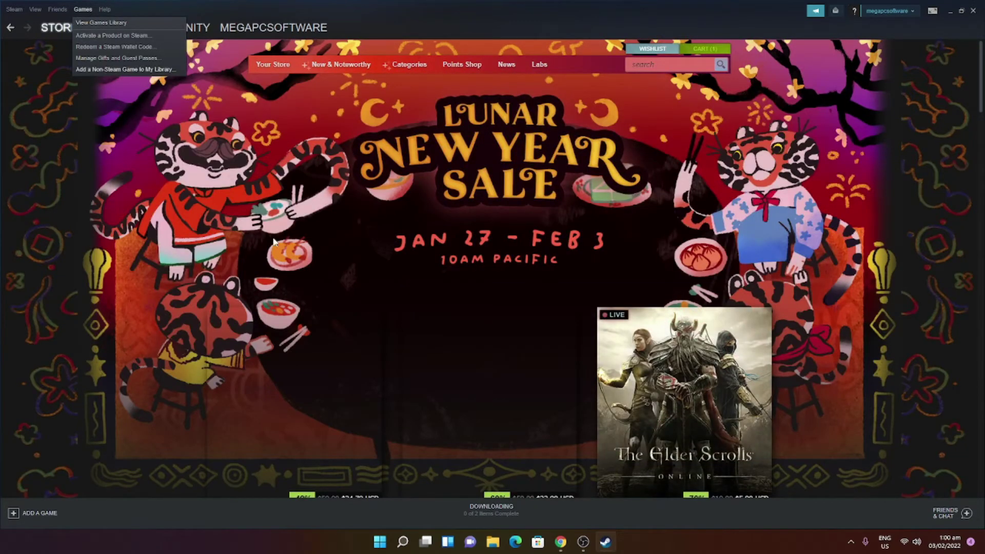
scroll(343, 320, down, 3)
scroll(343, 319, down, 8)
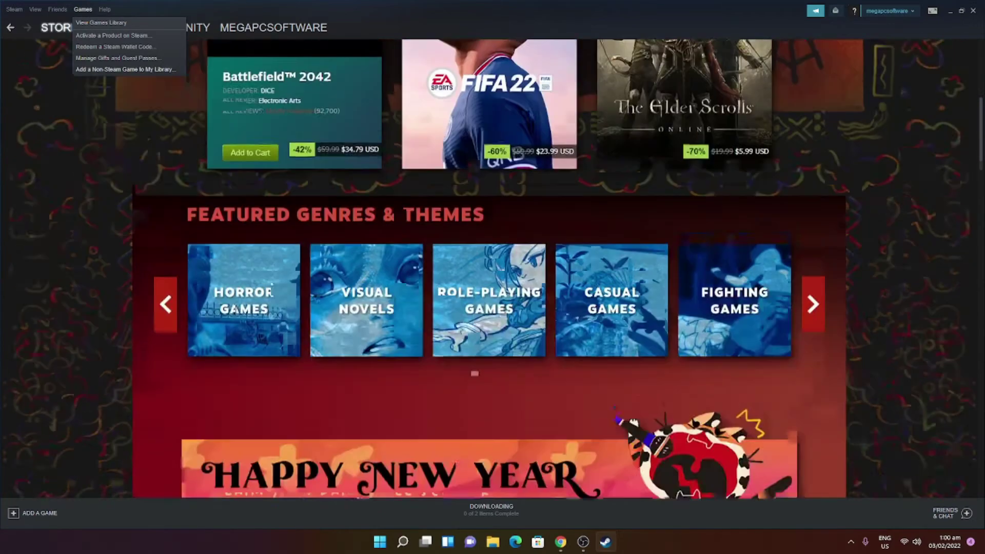
scroll(489, 267, down, 10)
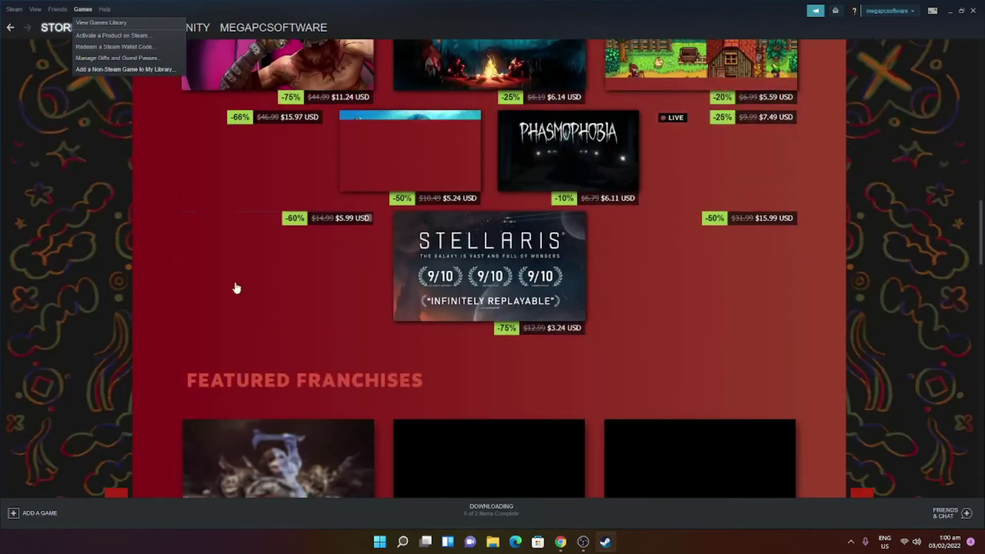
click(57, 118)
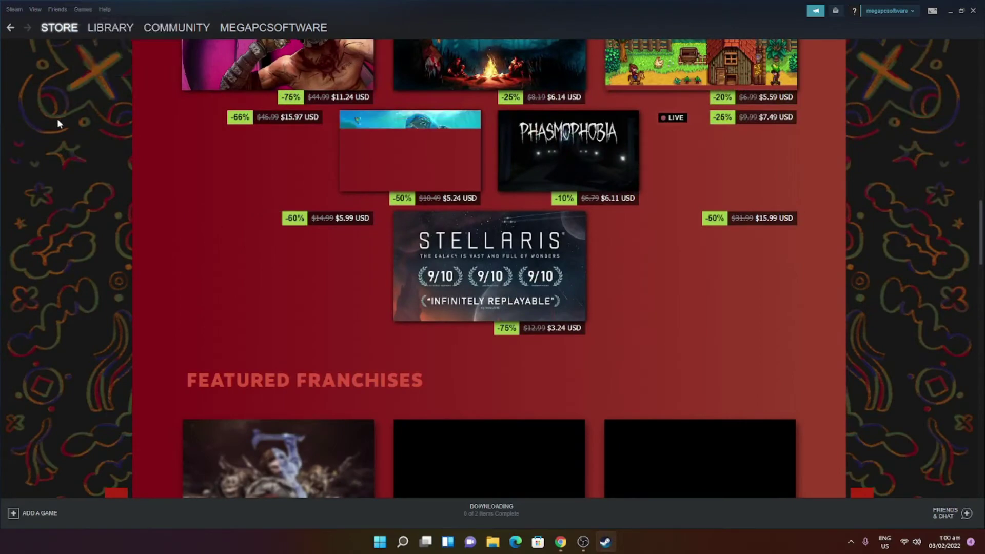
click(83, 10)
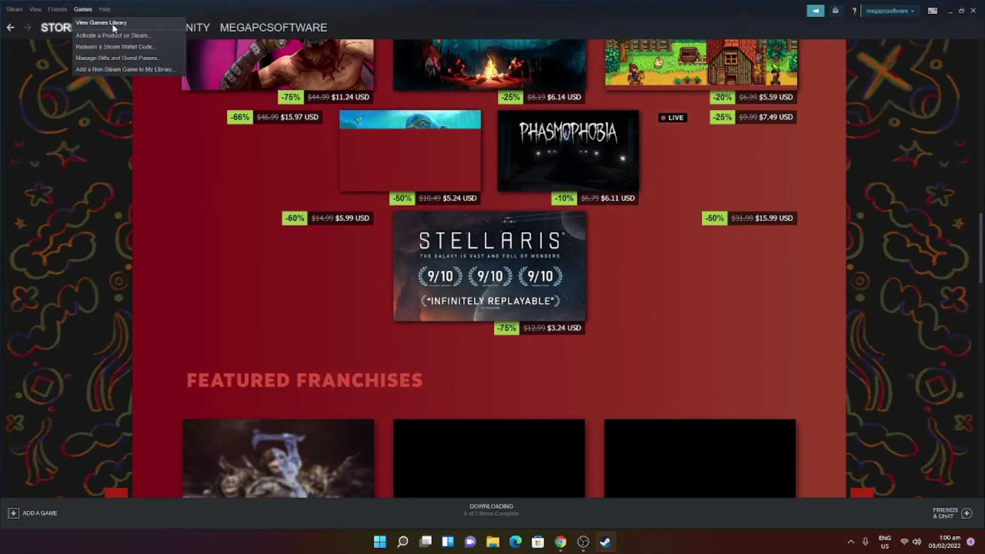
click(141, 155)
scroll(502, 124, up, 6)
scroll(502, 124, up, 14)
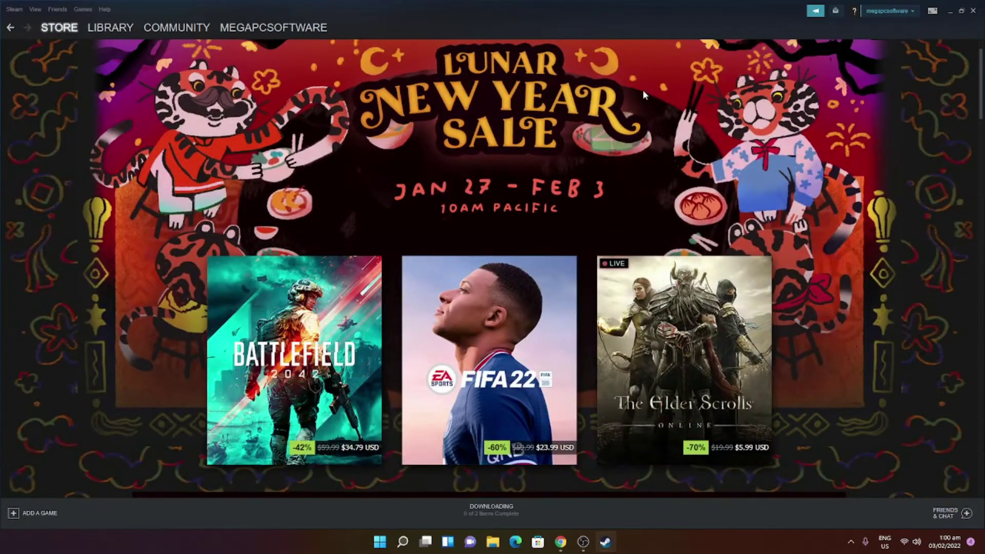
scroll(642, 90, up, 1)
click(650, 68)
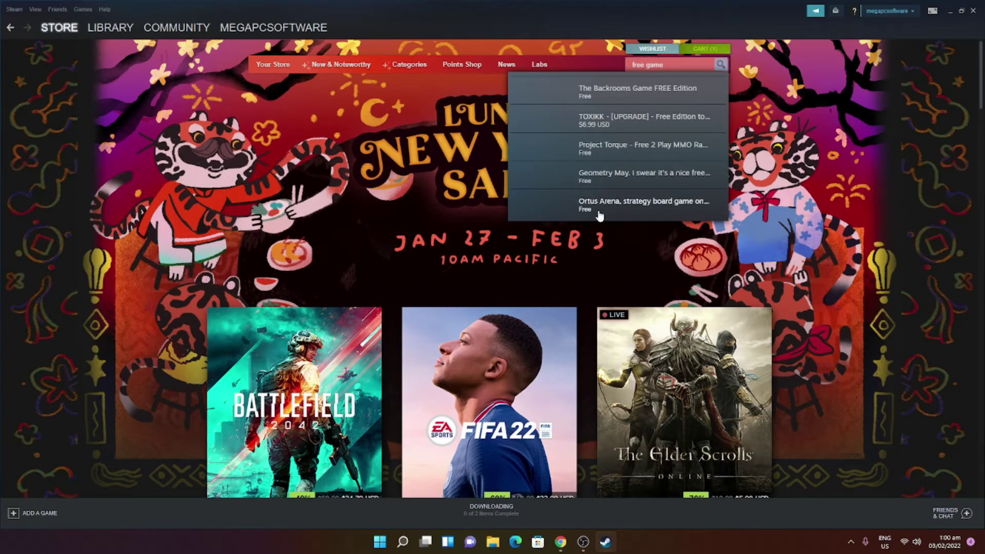
click(721, 67)
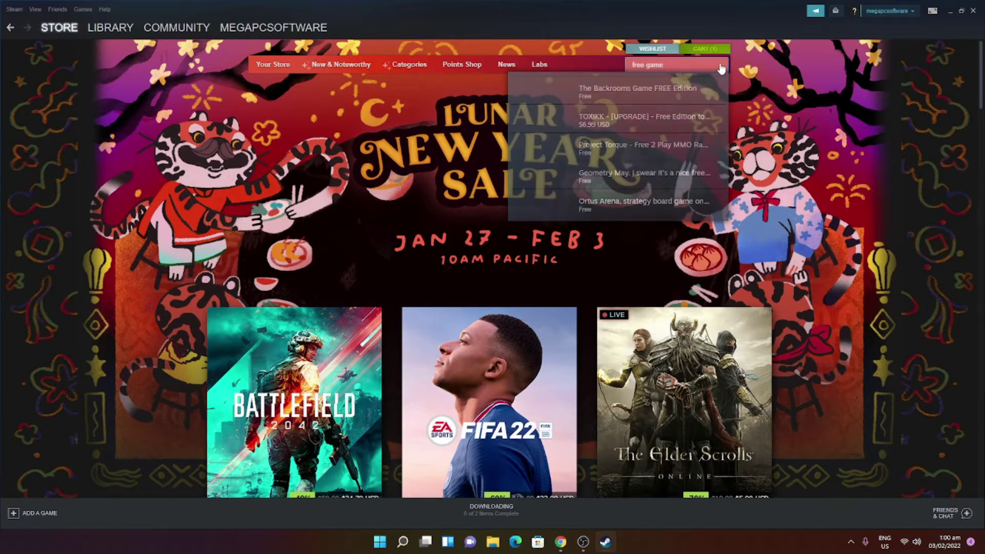
scroll(703, 111, down, 3)
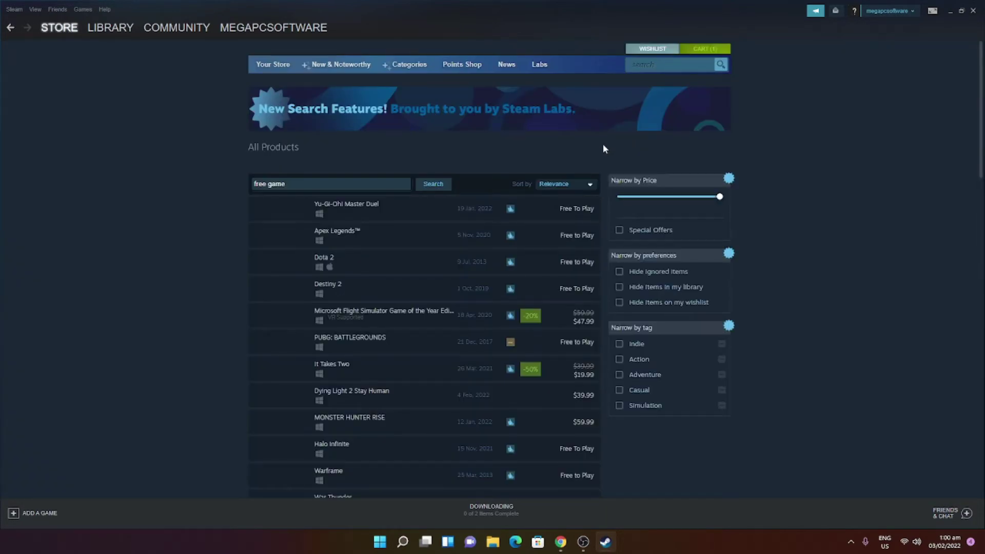
mouse_move(332, 293)
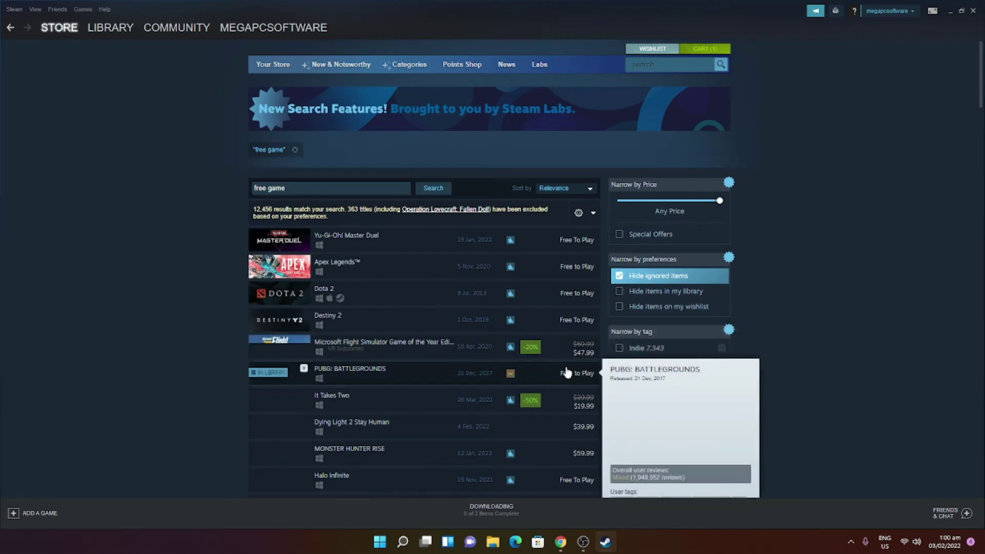
scroll(568, 371, down, 4)
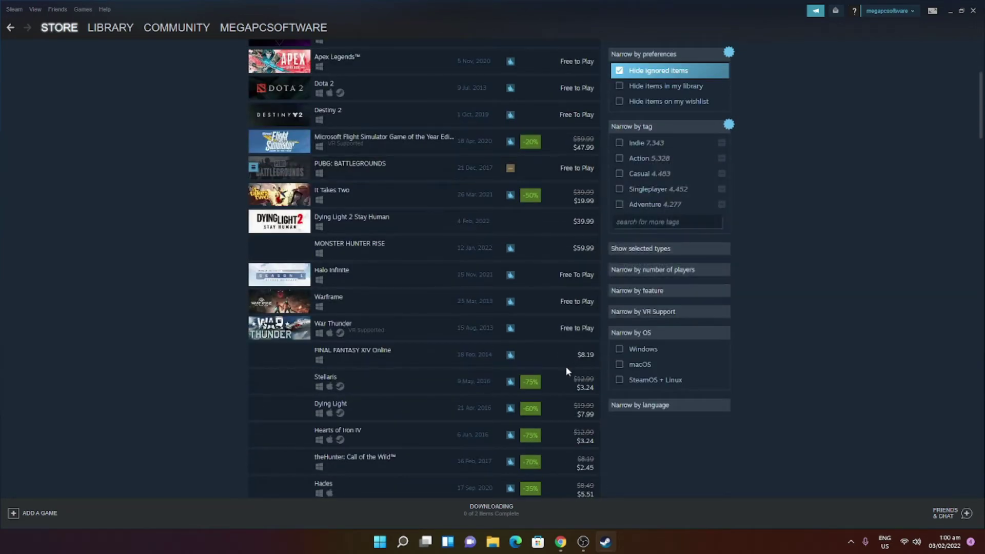
scroll(565, 366, up, 6)
mouse_move(254, 31)
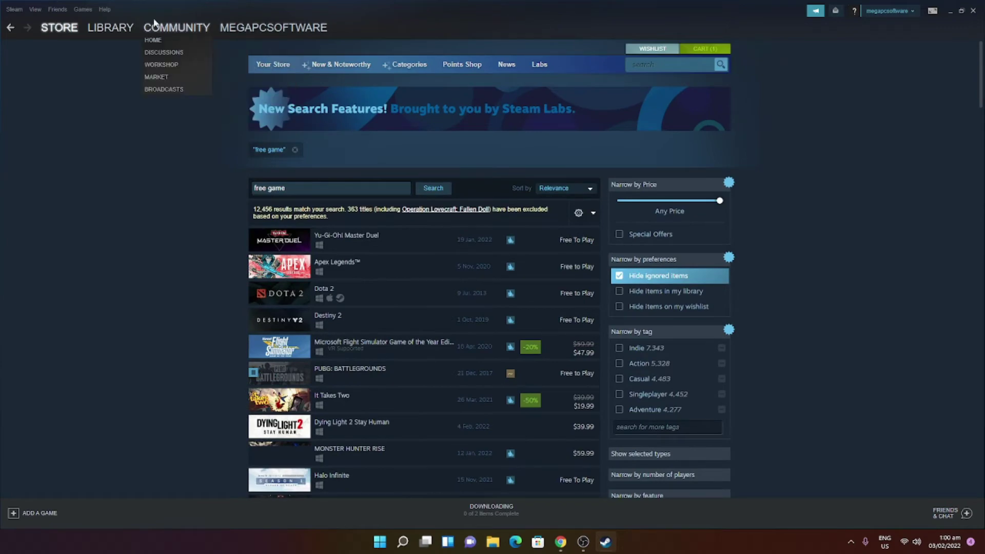
click(10, 29)
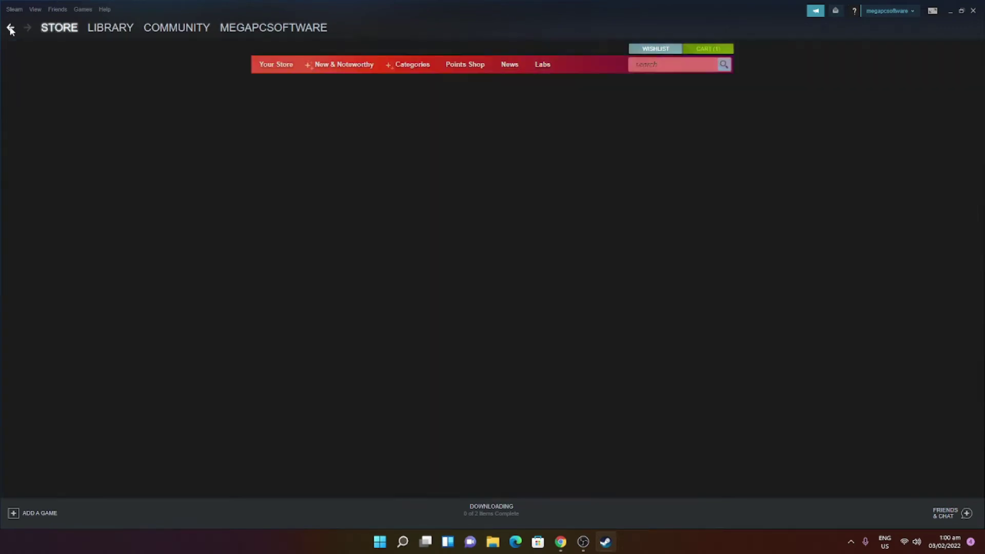
Step: Browse the store front, then open the Library downloads page showing PUBG: BATTLEGROUNDS at 0%
scroll(673, 200, down, 4)
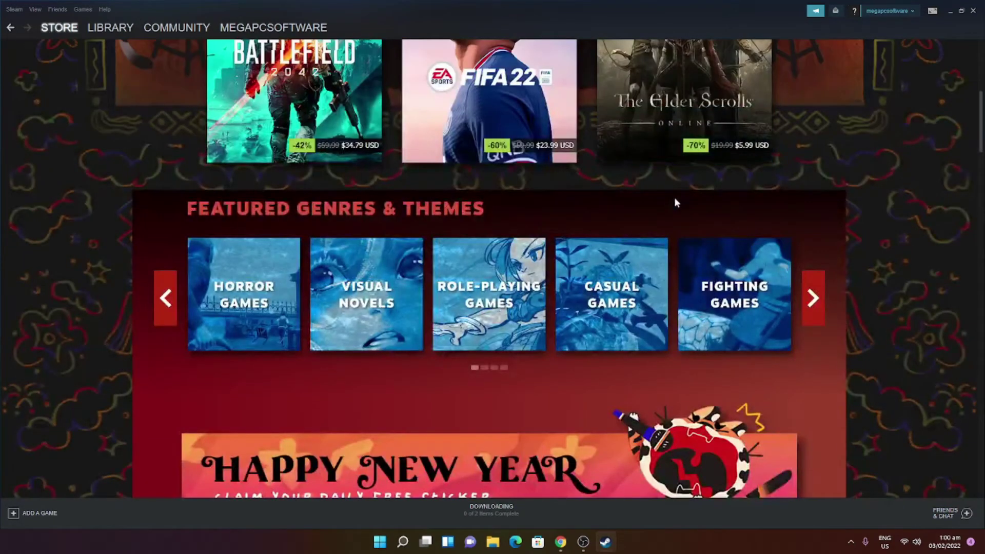
scroll(539, 201, up, 3)
scroll(540, 201, down, 4)
scroll(539, 200, up, 2)
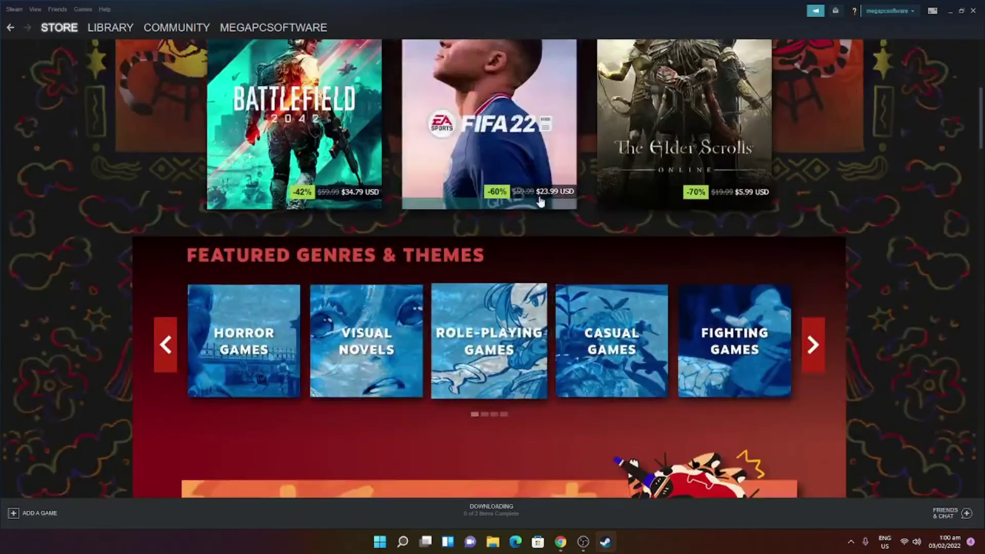
scroll(538, 199, down, 4)
scroll(538, 199, down, 8)
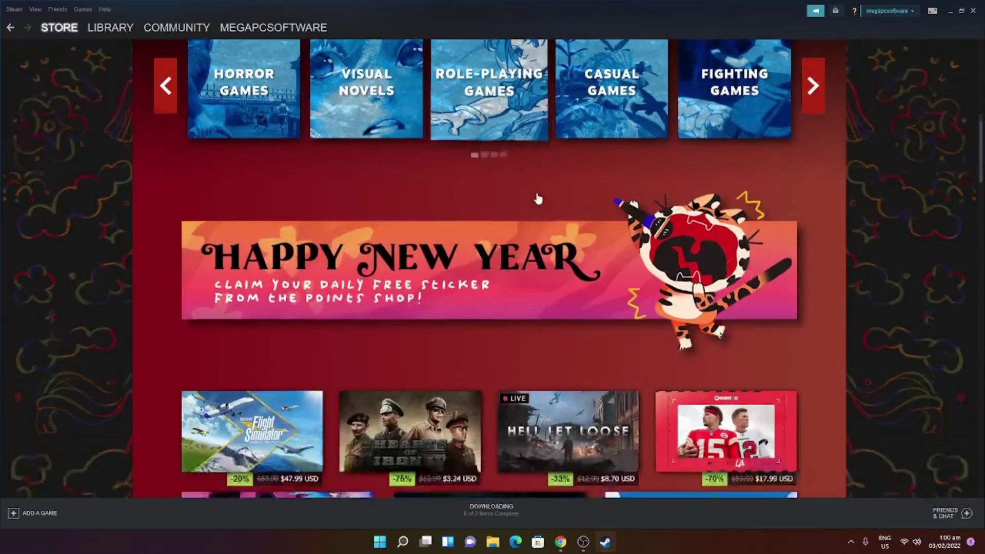
scroll(540, 202, down, 8)
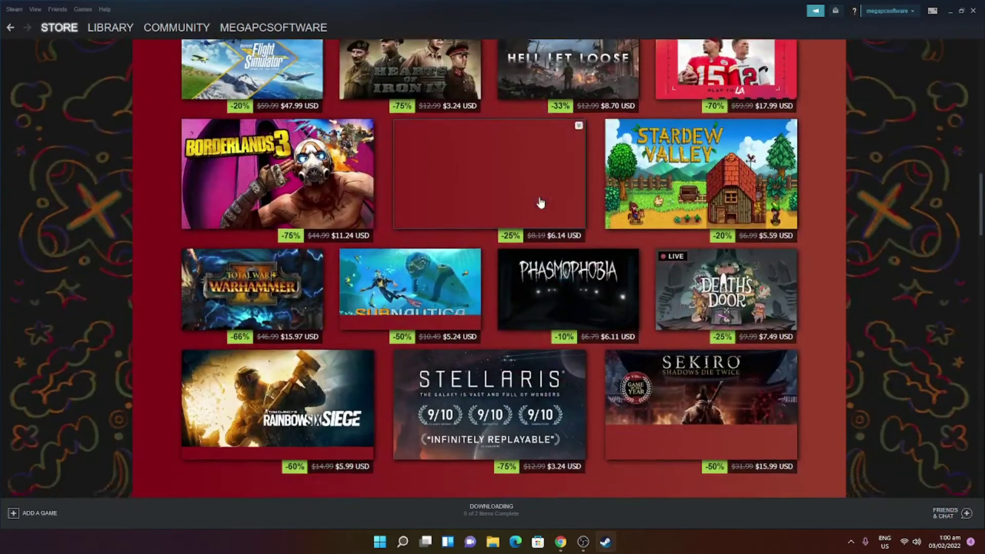
scroll(540, 203, down, 3)
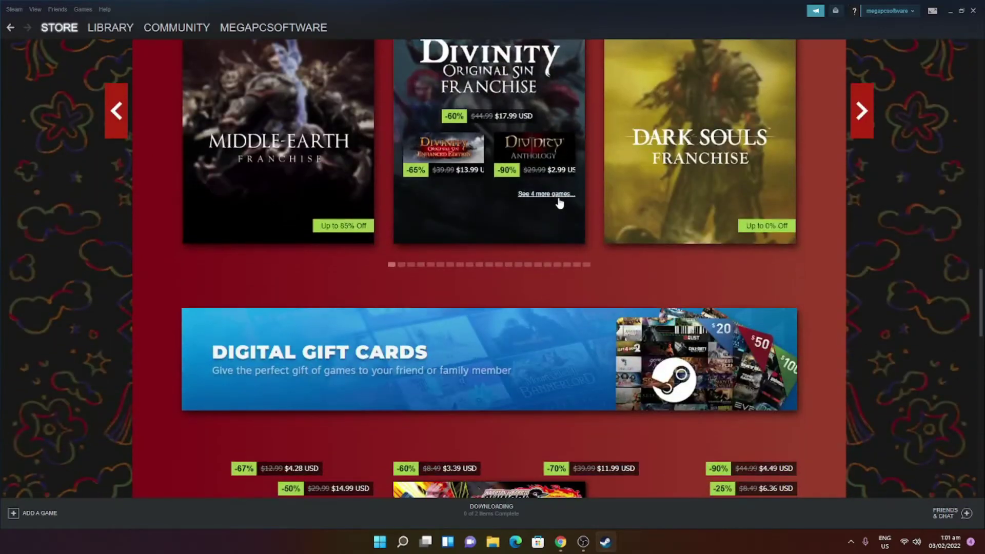
scroll(559, 205, down, 3)
scroll(559, 204, down, 4)
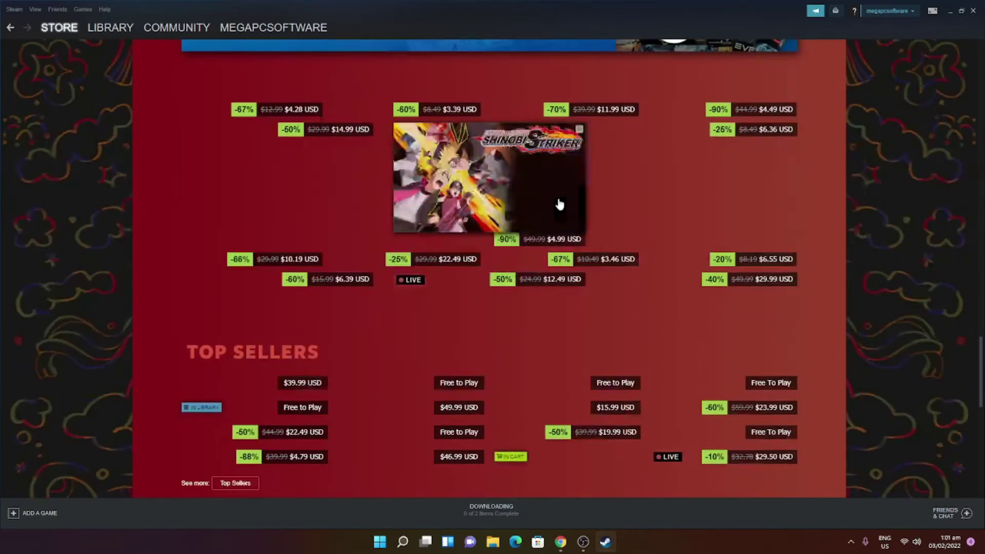
scroll(559, 202, down, 3)
scroll(559, 189, down, 4)
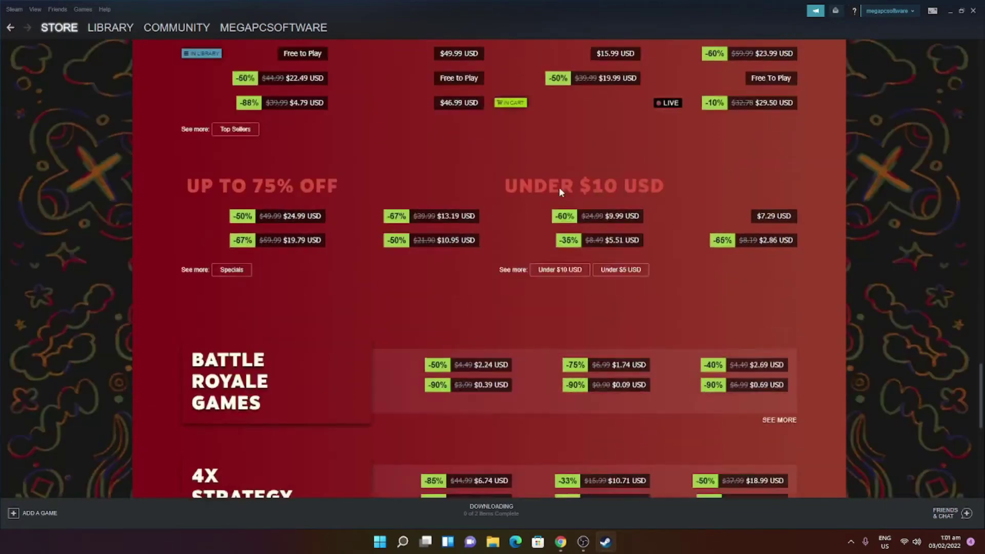
scroll(559, 187, up, 12)
scroll(558, 189, up, 4)
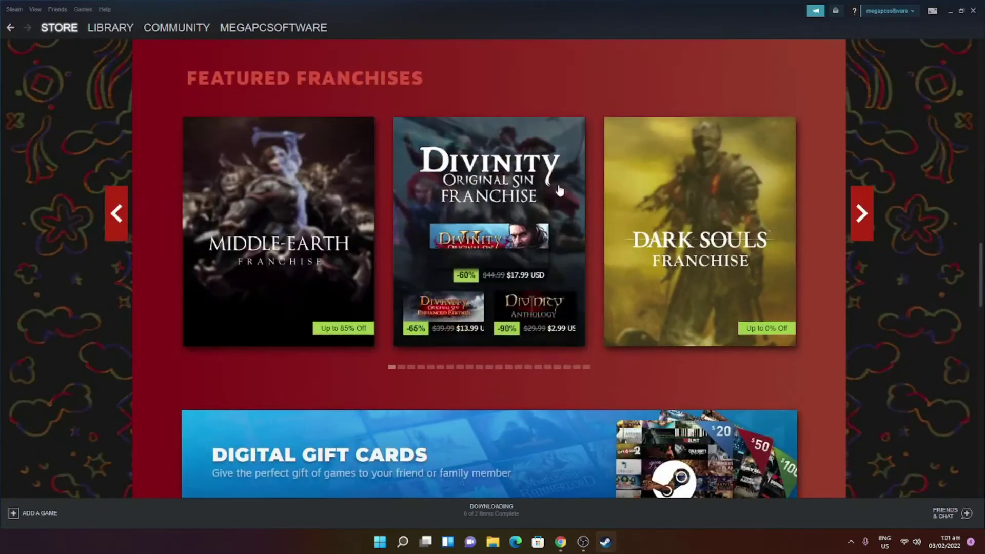
scroll(566, 202, down, 1)
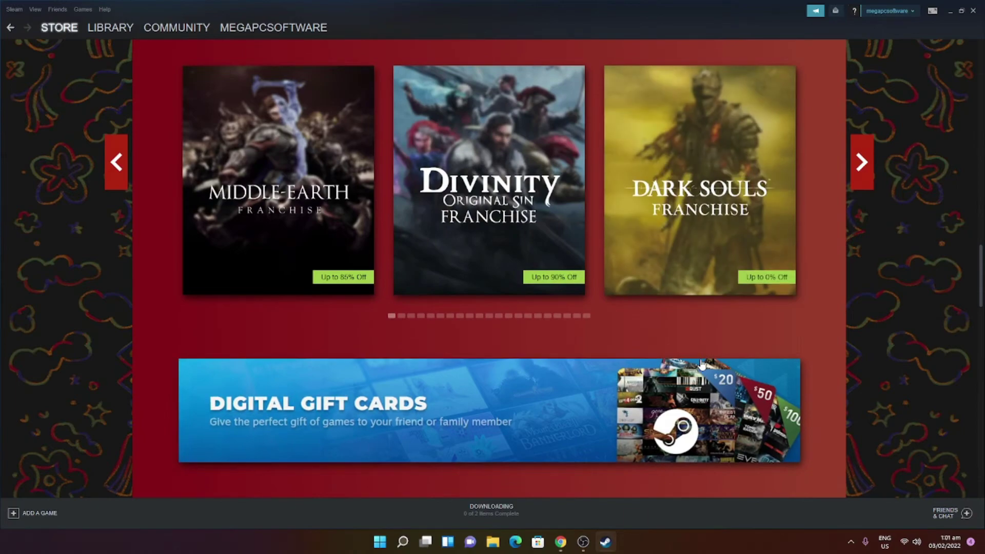
scroll(702, 365, up, 15)
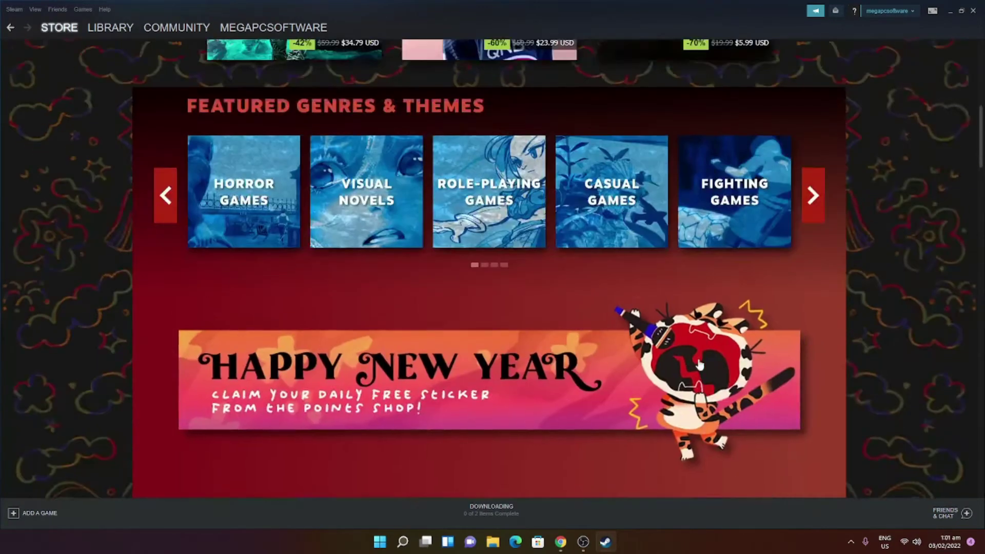
scroll(700, 364, up, 10)
click(108, 30)
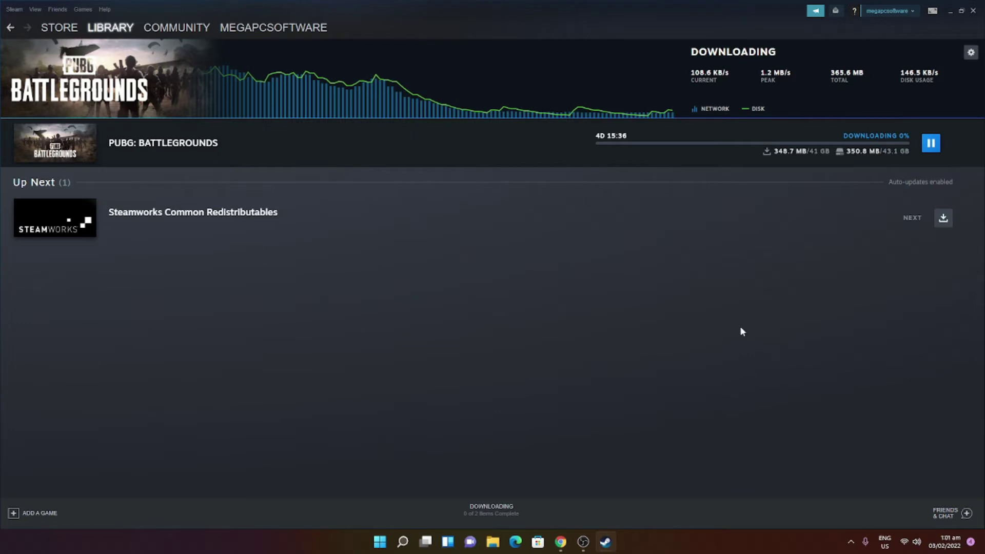
Step: Once the download finishes, show the PUBG: BATTLEGROUNDS library page with its PLAY button
mouse_move(600, 542)
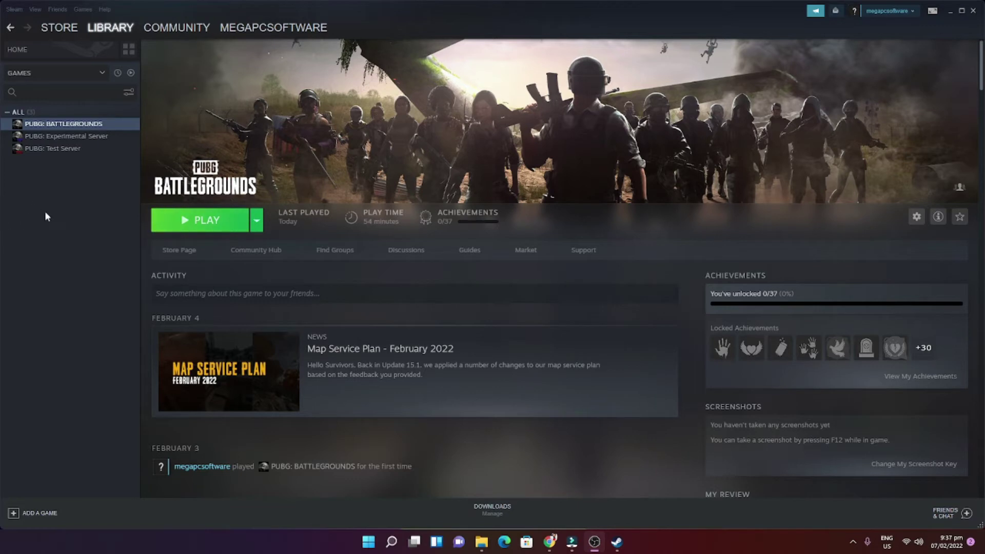
Step: Check the PLAY device list without changes, then launch PUBG: BATTLEGROUNDS
click(257, 222)
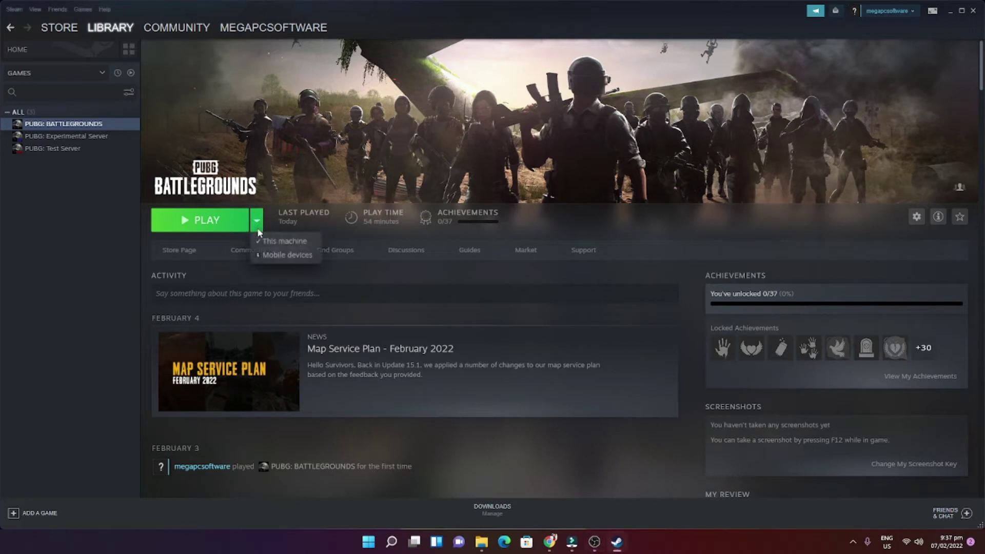
click(256, 222)
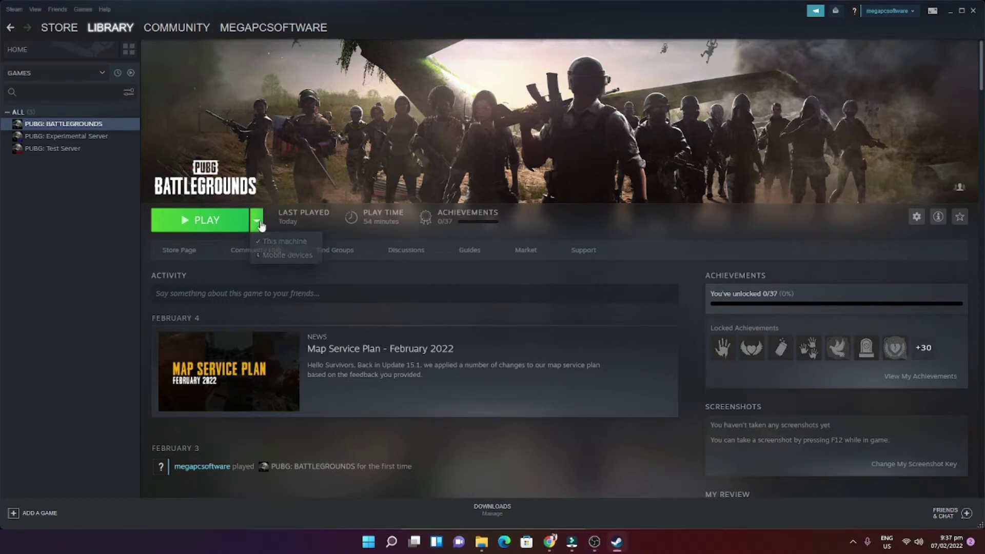
click(203, 226)
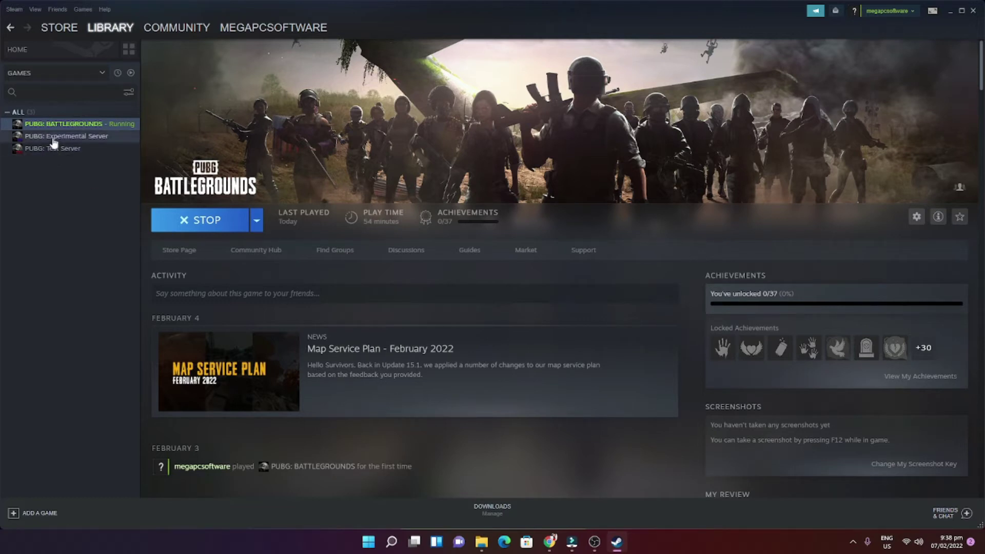
click(95, 138)
click(96, 153)
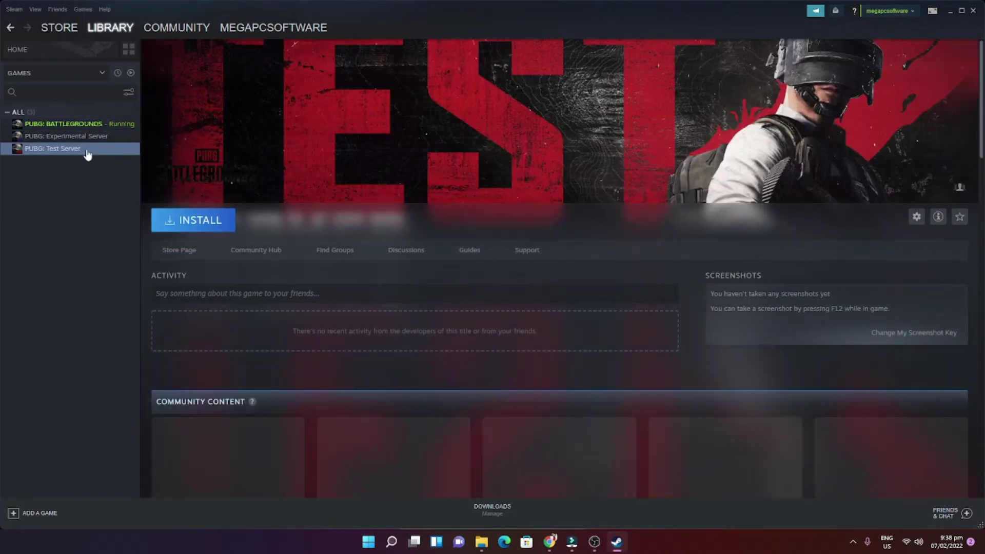
click(86, 125)
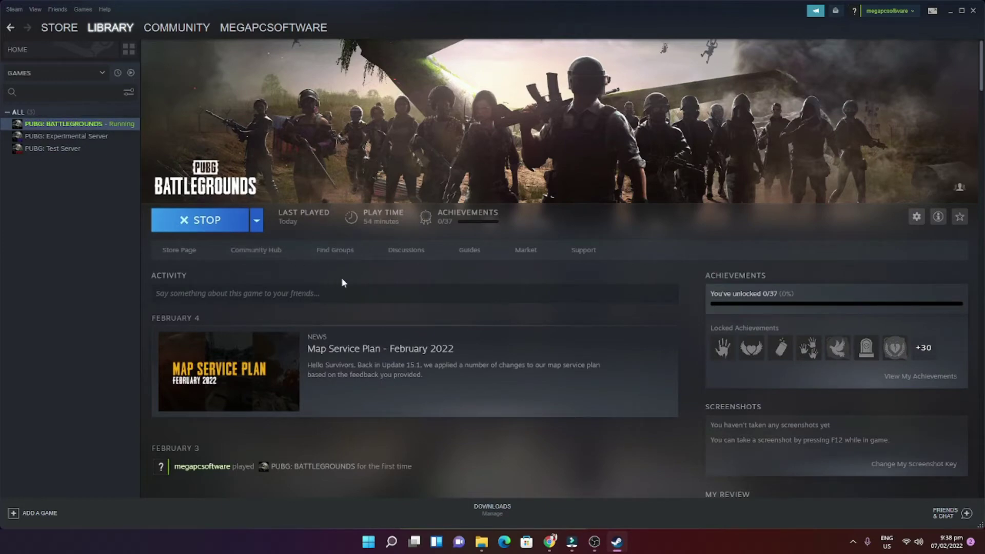
scroll(344, 275, down, 6)
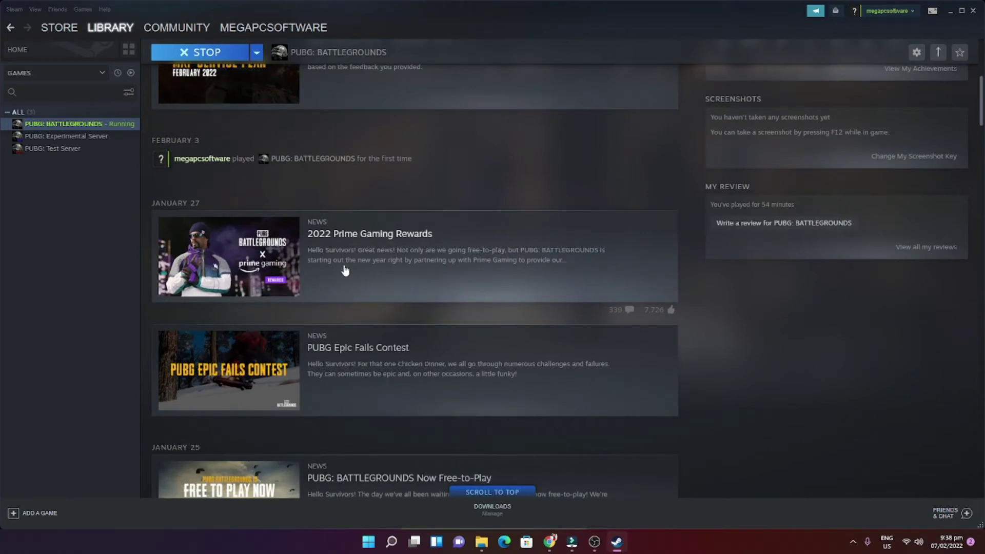
scroll(345, 276, down, 1)
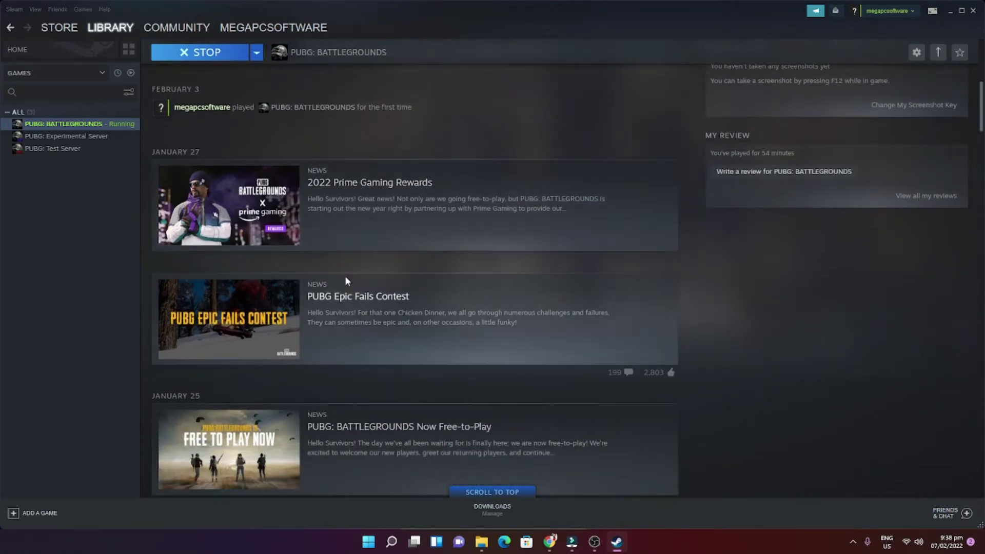
scroll(345, 275, up, 7)
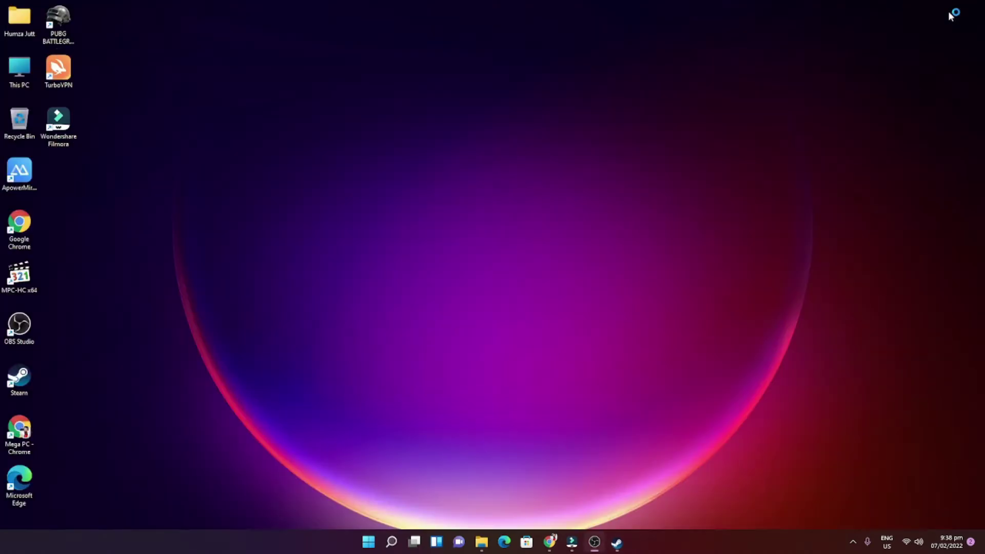
Step: Minimize the Steam window to reveal the Windows desktop
click(950, 11)
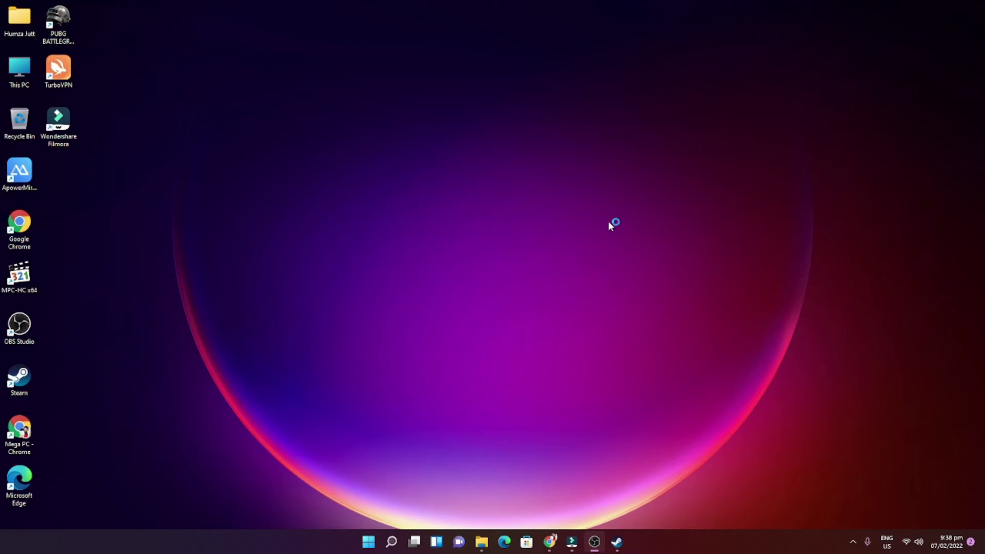